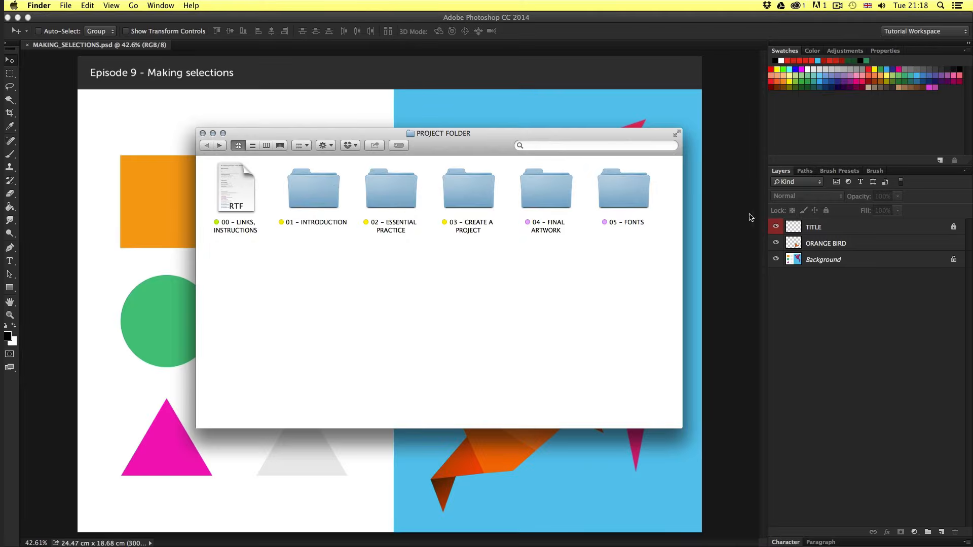
Step: Open MAKING_SELECTIONS.psd from the 09 – MAKING SELECTIONS folder inside 02 – ESSENTIAL PRACTICE
{"action": "left_click", "coordinate": [379, 196]}
{"action": "double_click", "coordinate": [391, 190]}
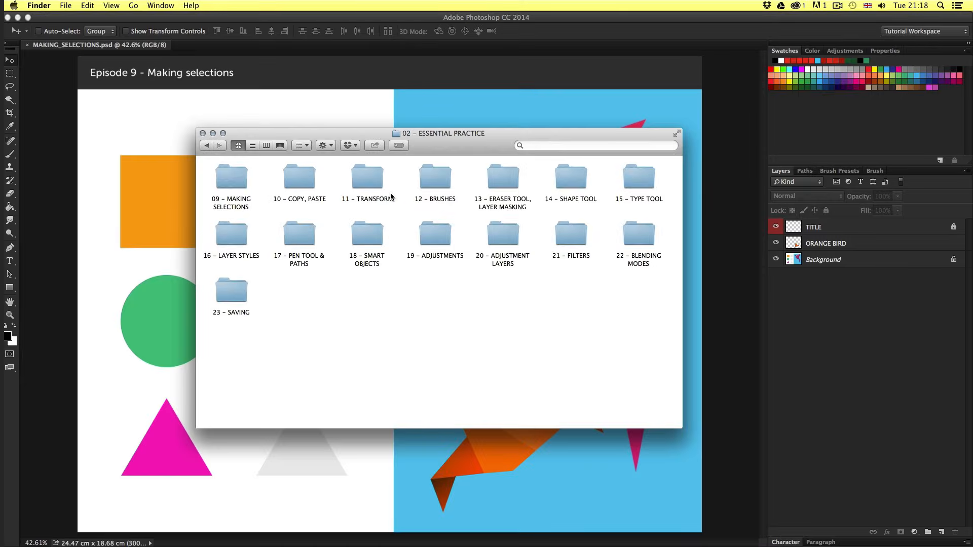
{"action": "left_click", "coordinate": [238, 170]}
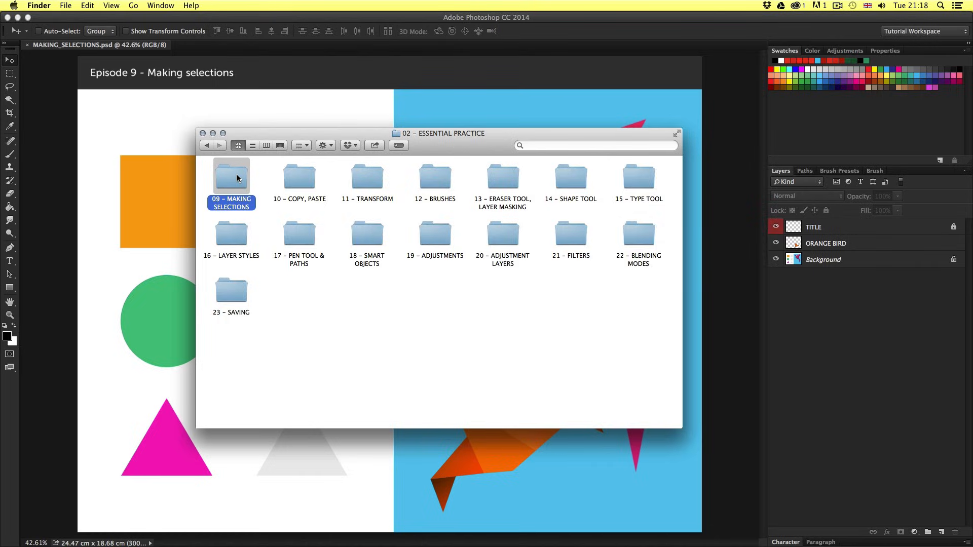
{"action": "double_click", "coordinate": [239, 172]}
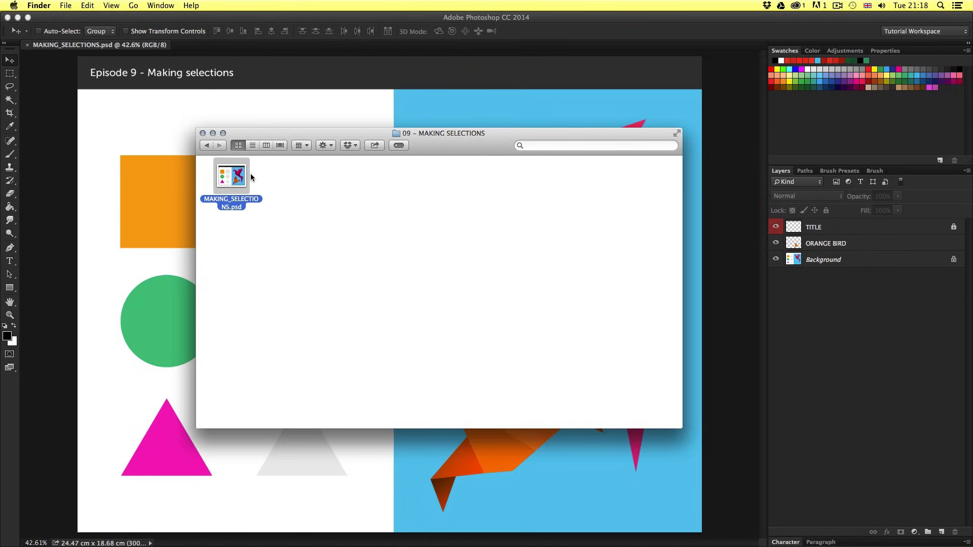
{"action": "double_click", "coordinate": [230, 177]}
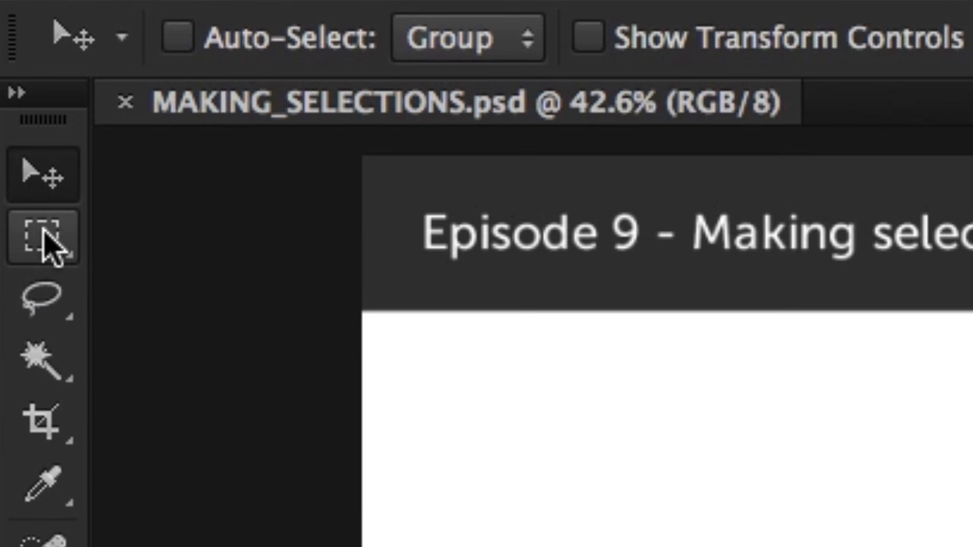
Step: Select the orange square along its edges with the Rectangular Marquee Tool
{"action": "left_click", "coordinate": [44, 233]}
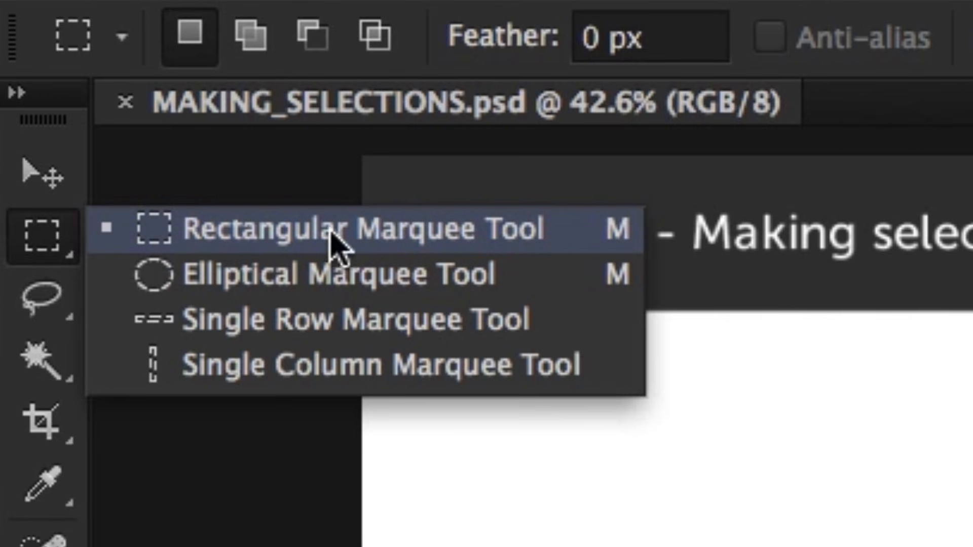
{"action": "left_click", "coordinate": [274, 229]}
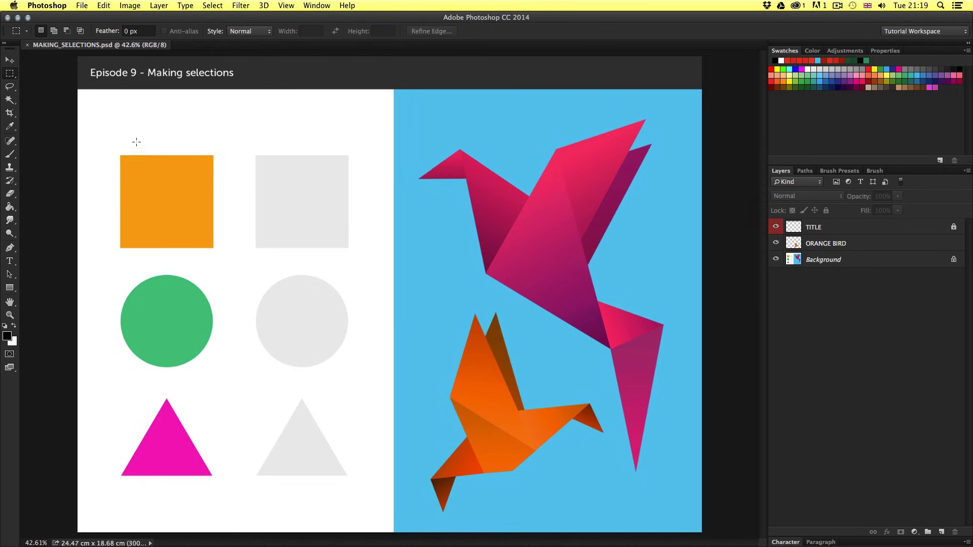
{"action": "left_click_drag", "start_coordinate": [116, 116], "coordinate": [252, 205]}
{"action": "scroll", "coordinate": [140, 214], "scroll_direction": "up", "scroll_amount": 8}
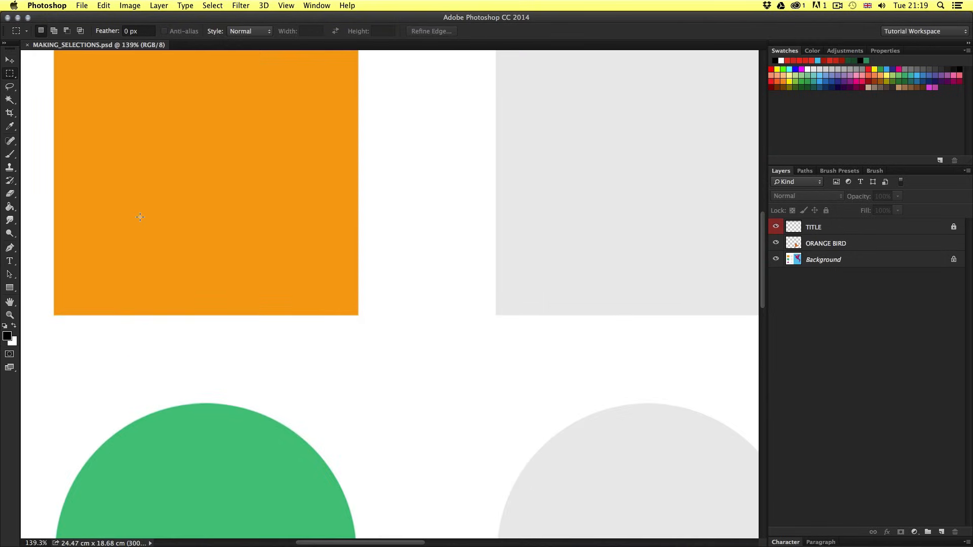
{"action": "left_click_drag", "start_coordinate": [261, 232], "coordinate": [337, 249]}
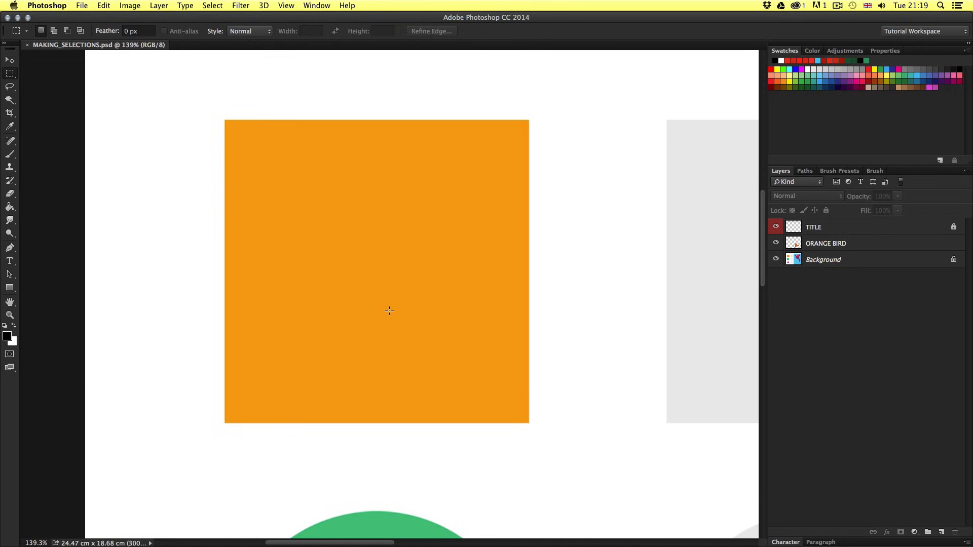
{"action": "left_click_drag", "start_coordinate": [225, 120], "coordinate": [528, 423]}
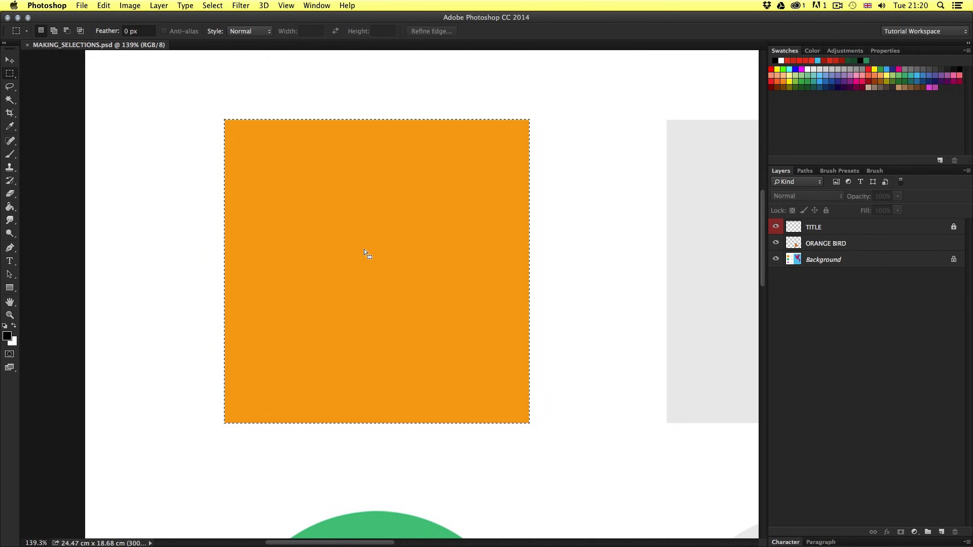
Step: Move the selection outline away from the orange square and back, and nudge it right and left in single-pixel increments
{"action": "left_click_drag", "start_coordinate": [364, 248], "coordinate": [300, 237]}
{"action": "left_click_drag", "start_coordinate": [355, 219], "coordinate": [422, 240]}
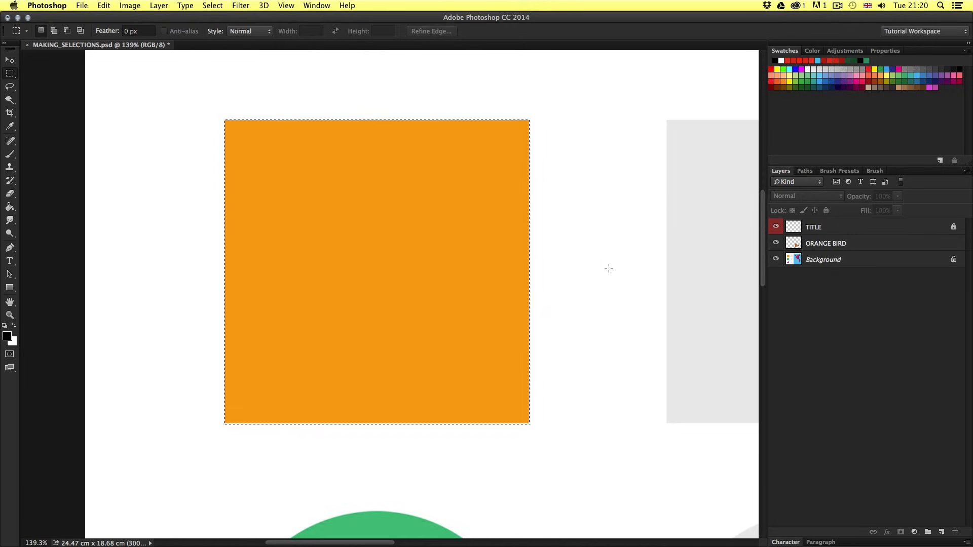
{"action": "key", "text": "Right"}
{"action": "key", "text": "Right"}
{"action": "key", "text": "Right"}
{"action": "key", "text": "Right"}
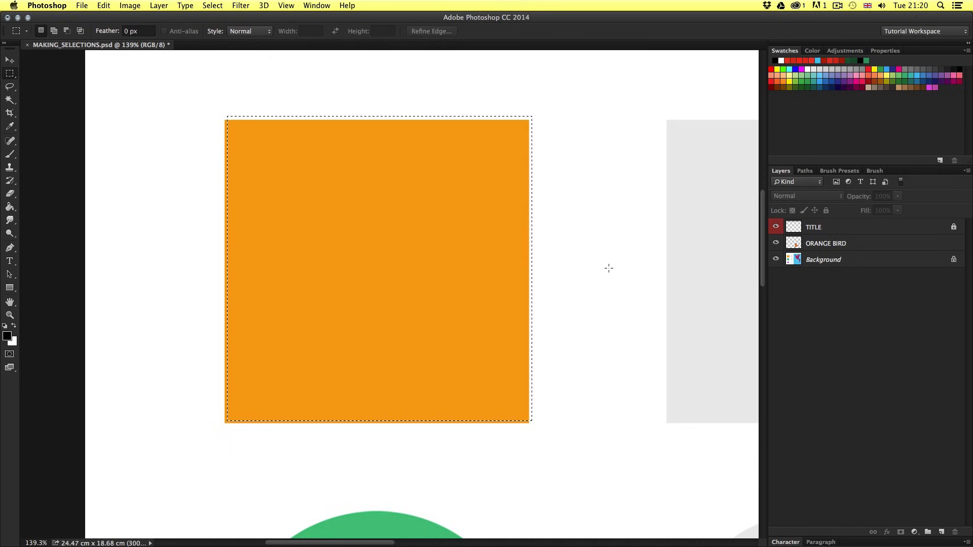
{"action": "key", "text": "Left"}
{"action": "key", "text": "Left"}
{"action": "key", "text": "Left"}
{"action": "key", "text": "Left"}
{"action": "key", "text": "Left"}
{"action": "key", "text": "Left"}
{"action": "key", "text": "Left"}
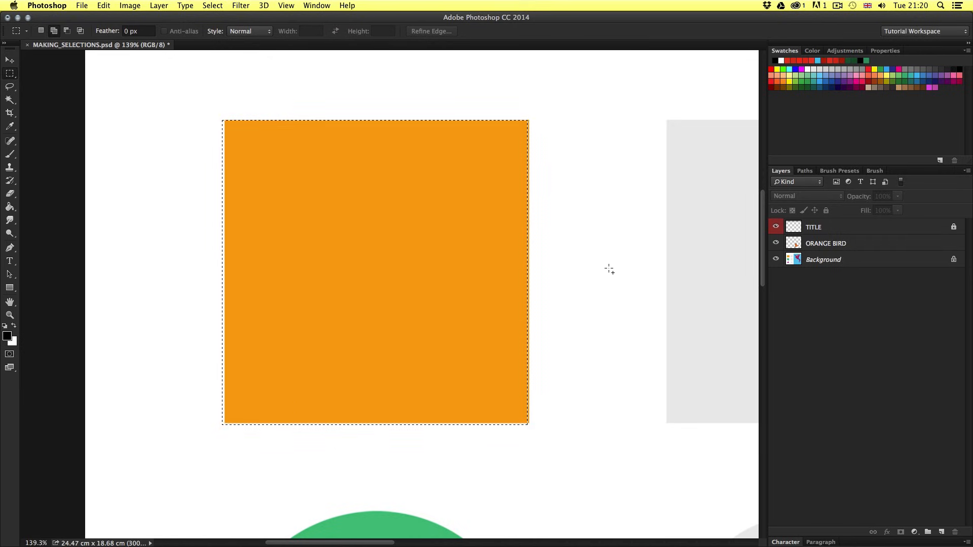
Step: Nudge the selection outline in larger increments in all directions around the orange square and bring it back onto the square
{"action": "key", "text": "shift+Down"}
{"action": "key", "text": "shift+Down"}
{"action": "key", "text": "shift+Down"}
{"action": "key", "text": "Down"}
{"action": "key", "text": "Down"}
{"action": "key", "text": "Down"}
{"action": "key", "text": "shift+Right"}
{"action": "key", "text": "shift+Right"}
{"action": "key", "text": "shift+Right"}
{"action": "key", "text": "shift+Right"}
{"action": "key", "text": "shift+Up"}
{"action": "key", "text": "shift+Up"}
{"action": "key", "text": "shift+Up"}
{"action": "key", "text": "shift+Up"}
{"action": "key", "text": "shift+Up"}
{"action": "key", "text": "shift+Up"}
{"action": "key", "text": "shift+Up"}
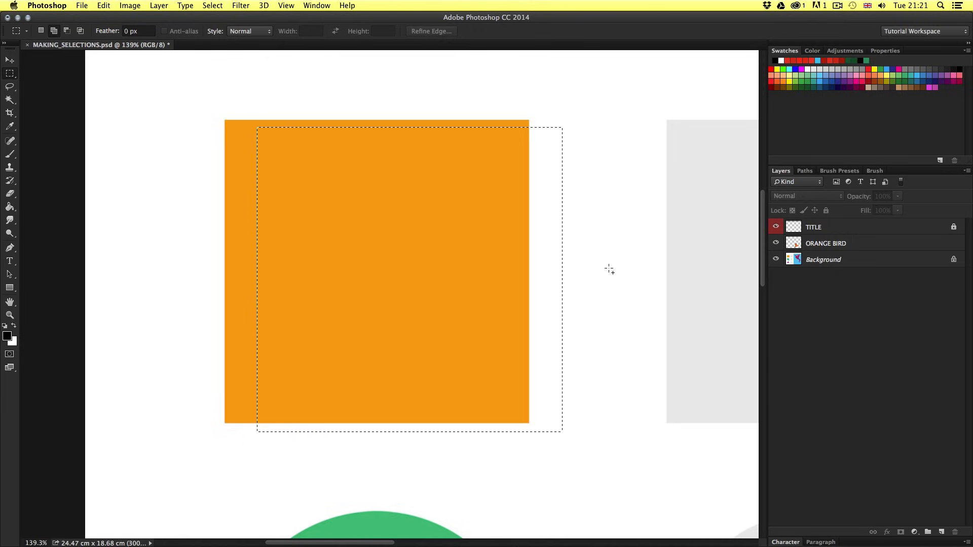
{"action": "key", "text": "shift+Left"}
{"action": "key", "text": "shift+Left"}
{"action": "key", "text": "shift+Left"}
{"action": "key", "text": "shift+Left"}
{"action": "key", "text": "shift+Left"}
{"action": "key", "text": "shift+Left"}
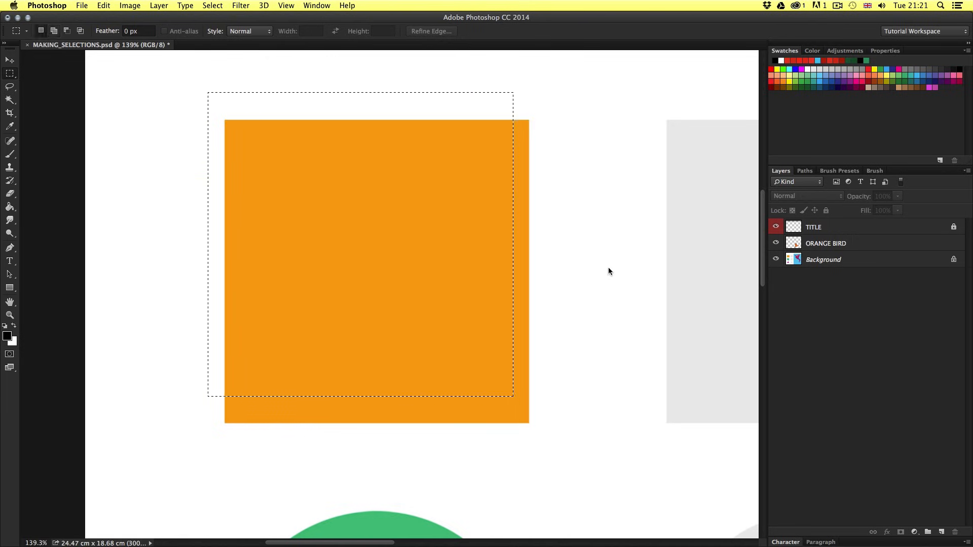
{"action": "key", "text": "shift+Down"}
{"action": "key", "text": "shift+Down"}
{"action": "key", "text": "shift+Down"}
{"action": "key", "text": "shift+Down"}
{"action": "key", "text": "shift+Down"}
{"action": "key", "text": "shift+Down"}
{"action": "key", "text": "shift+Down"}
{"action": "key", "text": "shift+Right"}
{"action": "key", "text": "shift+Right"}
{"action": "key", "text": "shift+Right"}
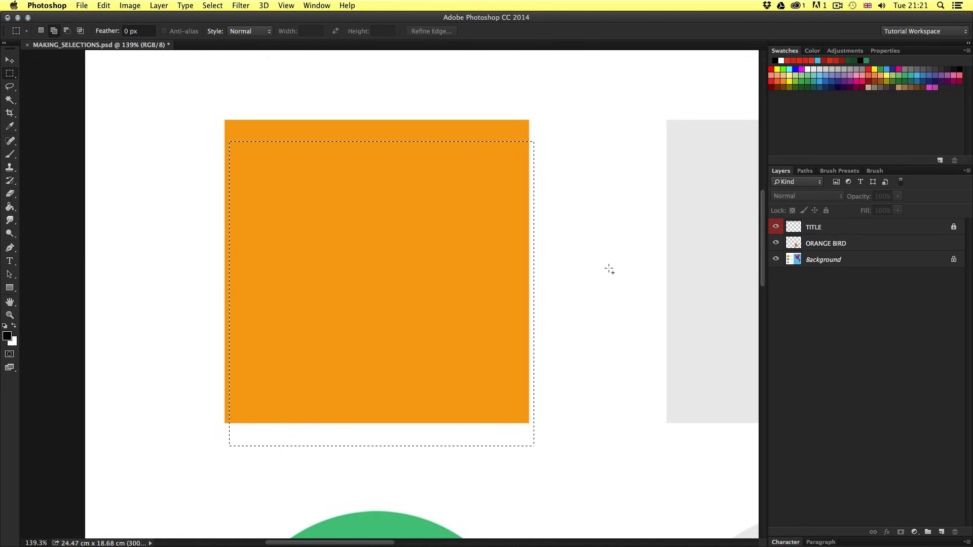
{"action": "key", "text": "shift+Up"}
{"action": "key", "text": "shift+Up"}
{"action": "key", "text": "shift+Up"}
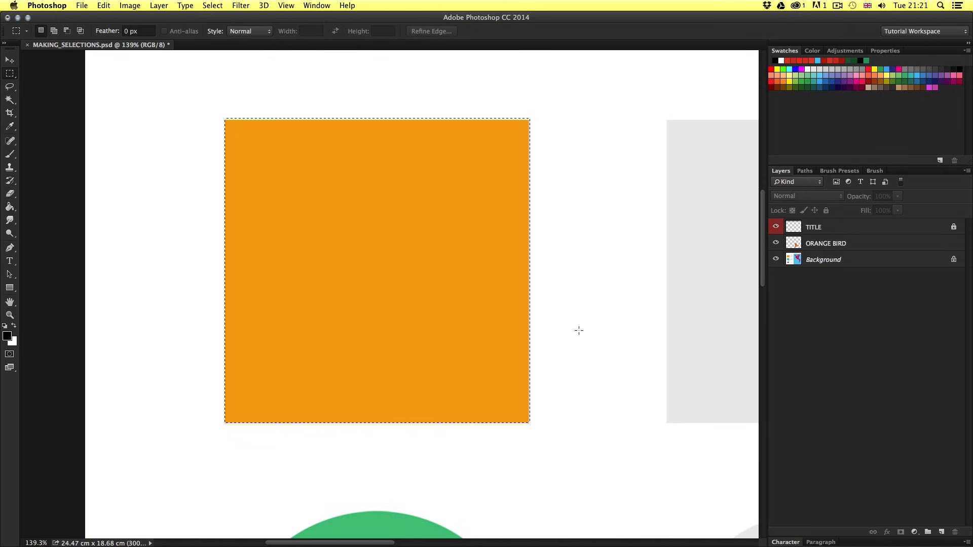
Step: Subtract the orange square's lower-right area from the selection and add a rectangle near the square's centre back to it
{"action": "key", "text": "alt"}
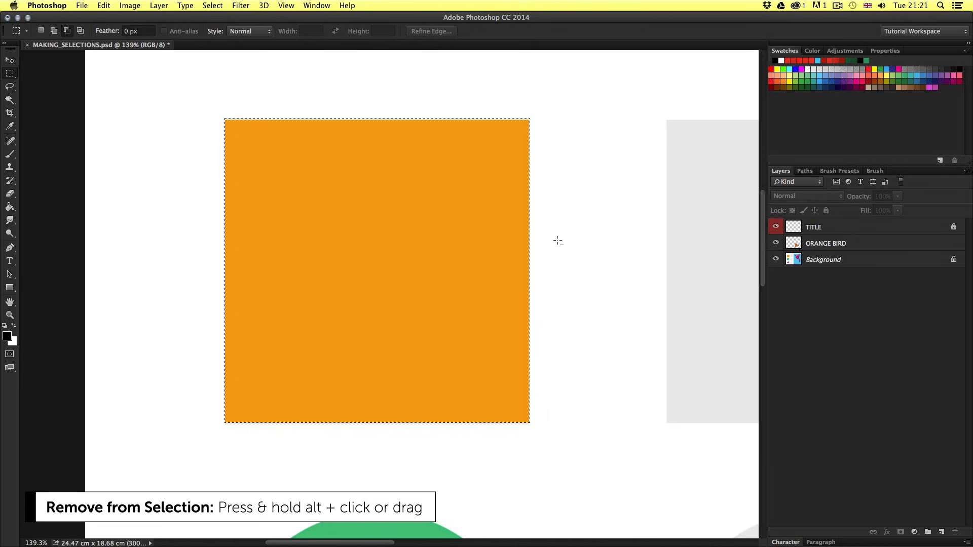
{"action": "left_click_drag", "start_coordinate": [557, 238], "coordinate": [376, 449]}
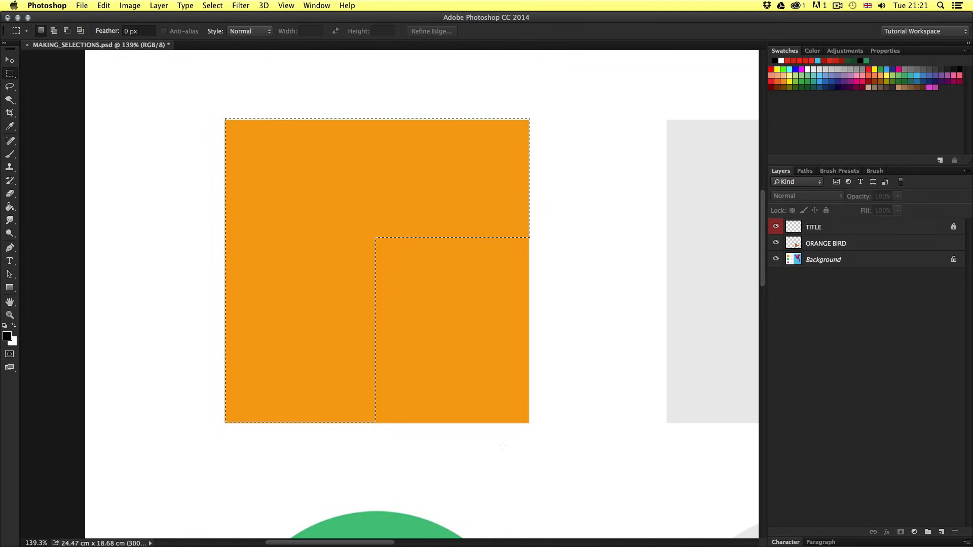
{"action": "key", "text": "shift"}
{"action": "left_click_drag", "start_coordinate": [353, 222], "coordinate": [477, 350]}
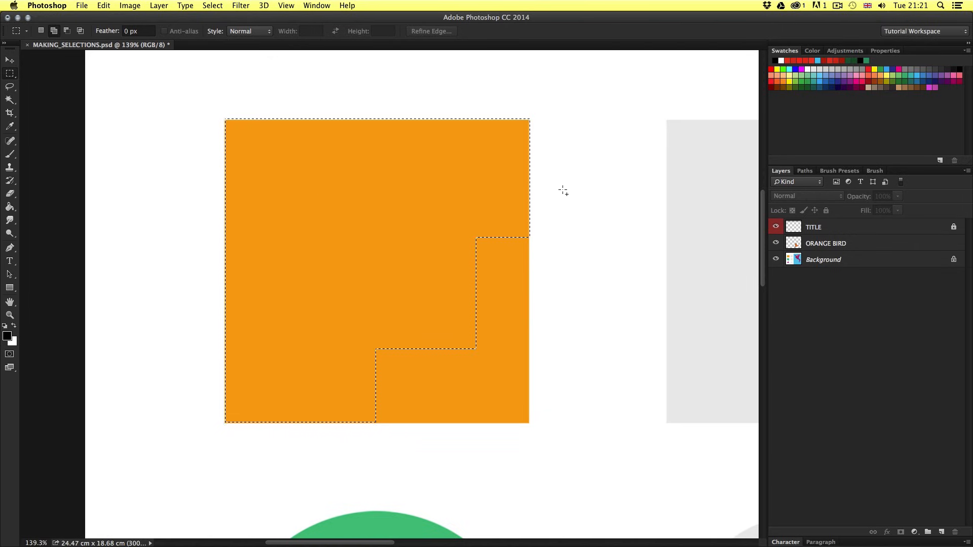
Step: Add four more rectangular areas around the orange square to the selection, two on its right, one on its left and one below
{"action": "left_click_drag", "start_coordinate": [552, 120], "coordinate": [660, 210]}
{"action": "left_click_drag", "start_coordinate": [560, 297], "coordinate": [682, 438]}
{"action": "left_click_drag", "start_coordinate": [109, 187], "coordinate": [269, 490]}
{"action": "left_click_drag", "start_coordinate": [350, 432], "coordinate": [544, 502]}
Step: Deselect all active selection areas, restore them once, and deselect them again
{"action": "key", "text": "super+d"}
{"action": "key", "text": "super+z"}
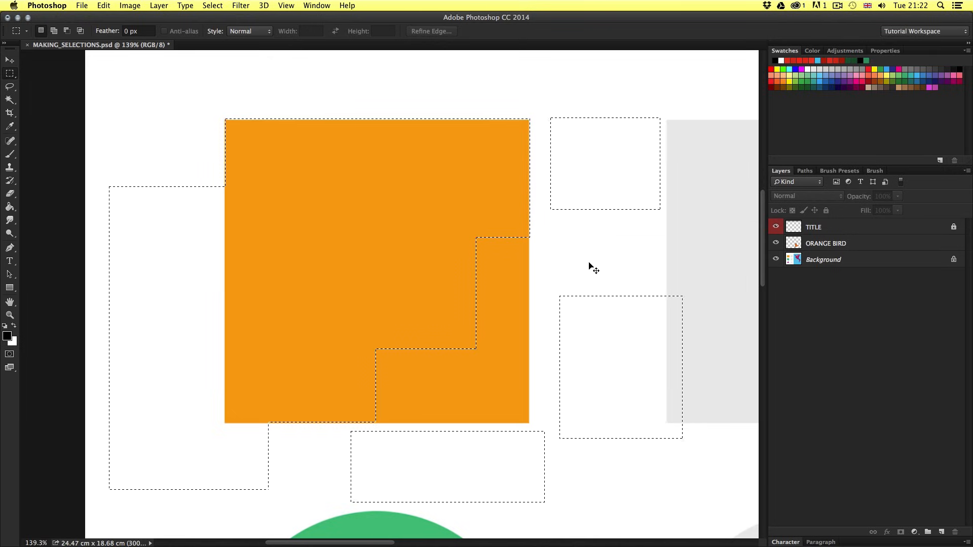
{"action": "key", "text": "super+d"}
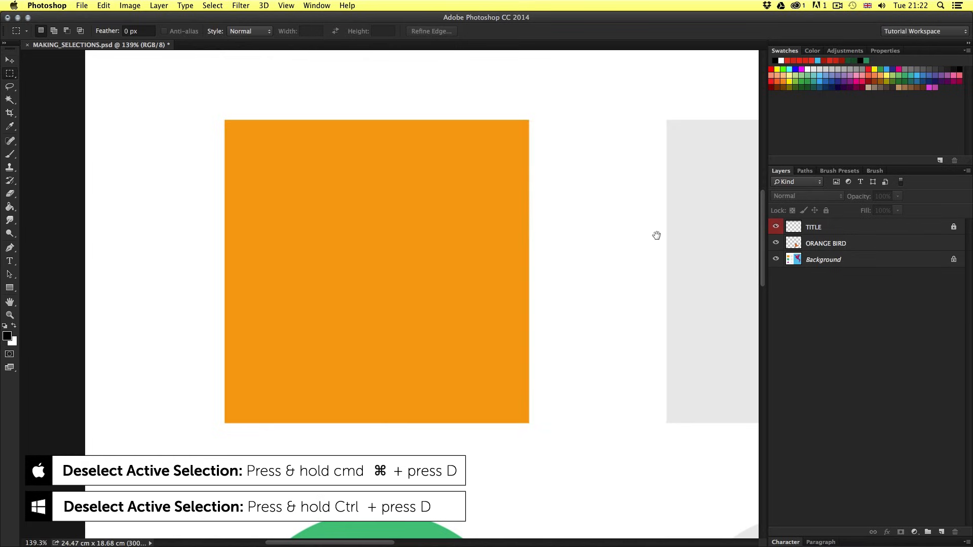
Step: Select the grey square with the rectangular marquee and add a new layer directly below the TITLE layer
{"action": "left_click_drag", "start_coordinate": [657, 235], "coordinate": [248, 235]}
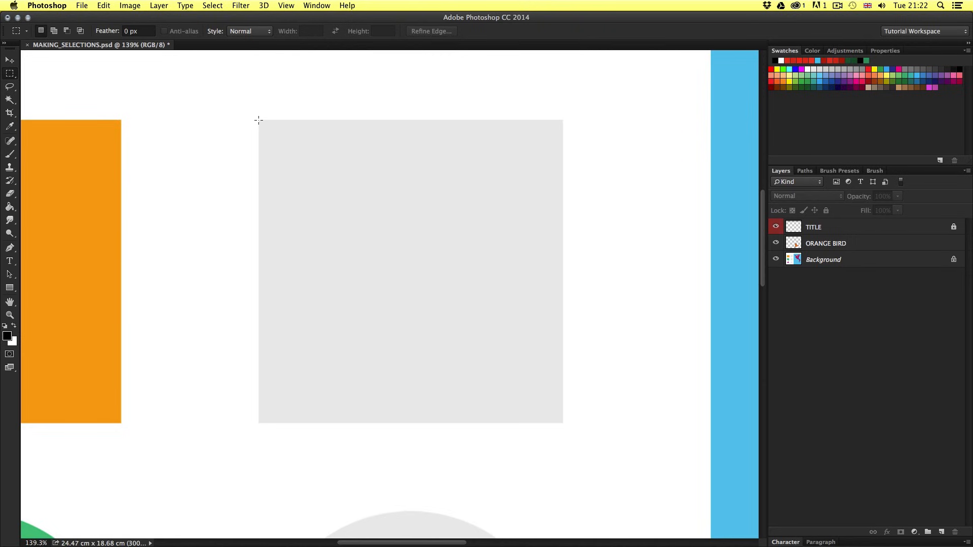
{"action": "left_click_drag", "start_coordinate": [259, 122], "coordinate": [692, 423]}
{"action": "left_click", "coordinate": [941, 532]}
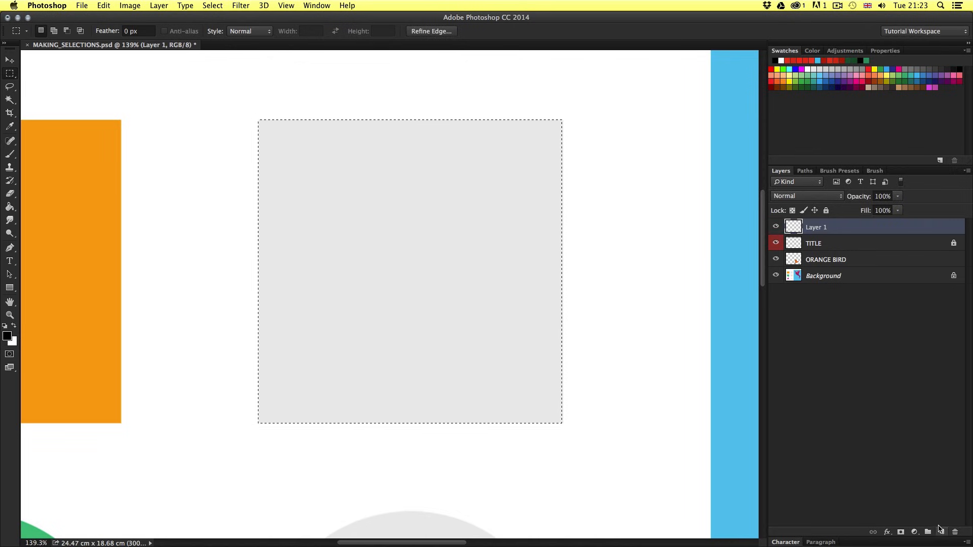
{"action": "left_click_drag", "start_coordinate": [850, 229], "coordinate": [850, 248]}
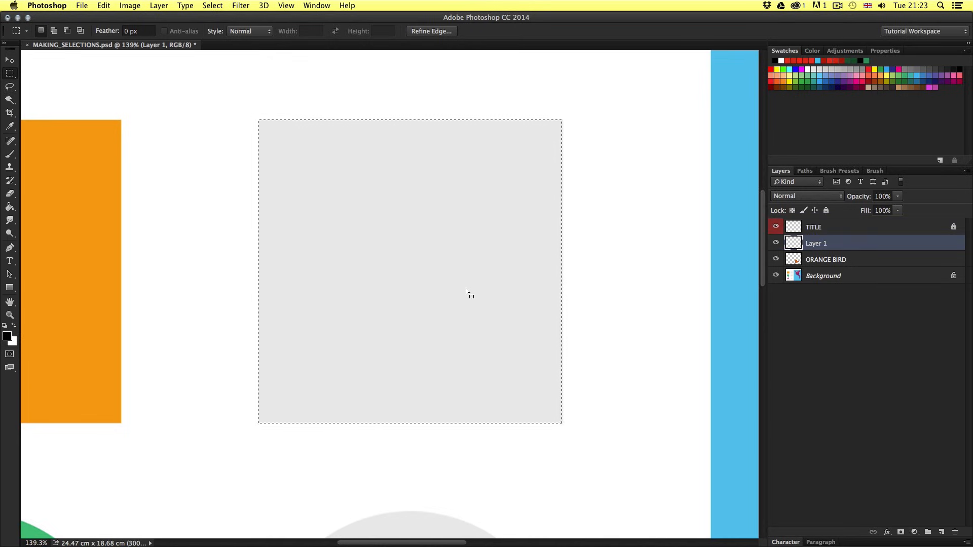
Step: Sample the orange square's colour with the Eyedropper and fill the selection on the new layer using the Paint Bucket
{"action": "key", "text": "i"}
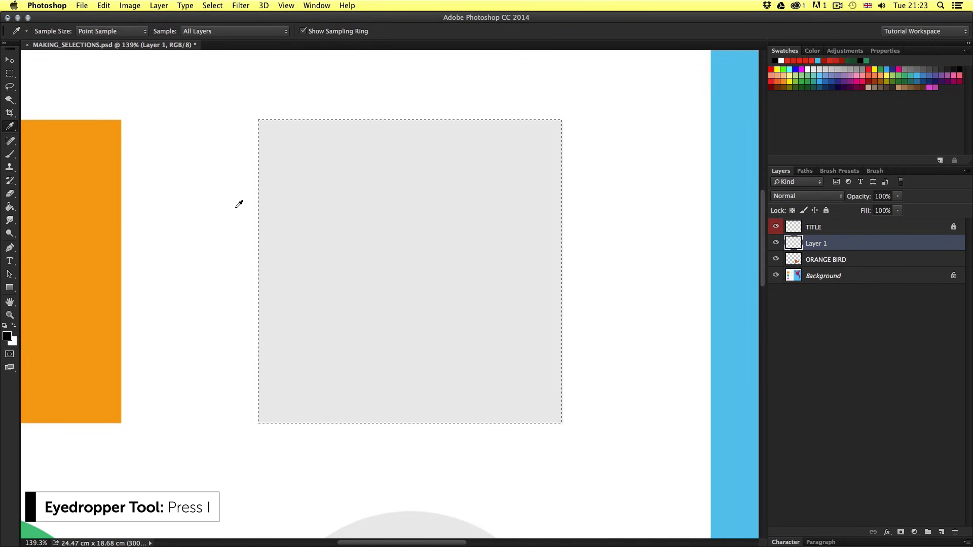
{"action": "left_click", "coordinate": [83, 257]}
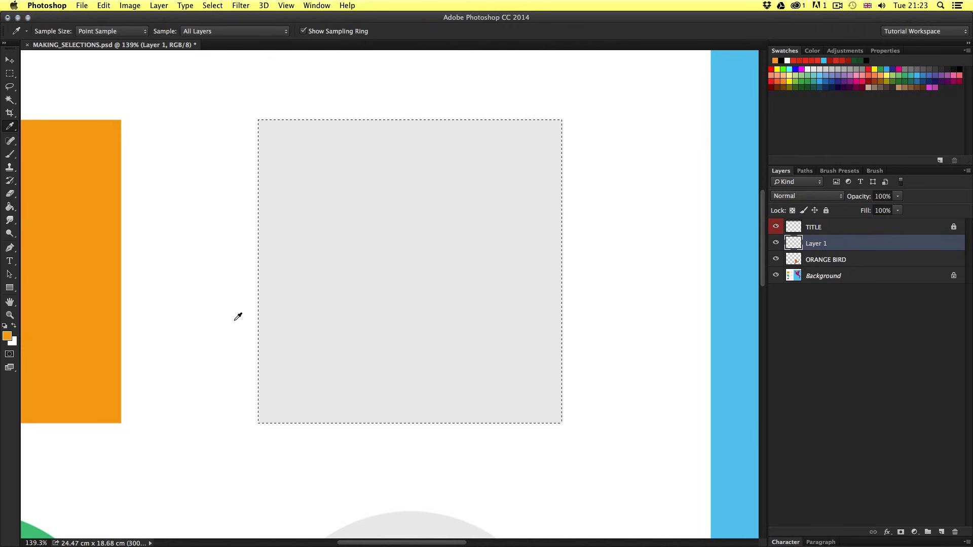
{"action": "left_click", "coordinate": [9, 208]}
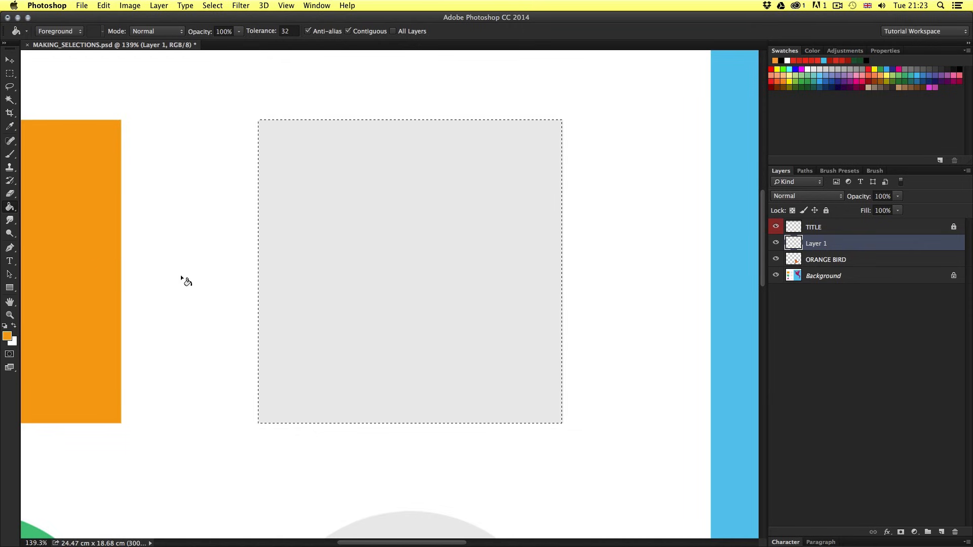
{"action": "left_click", "coordinate": [394, 267]}
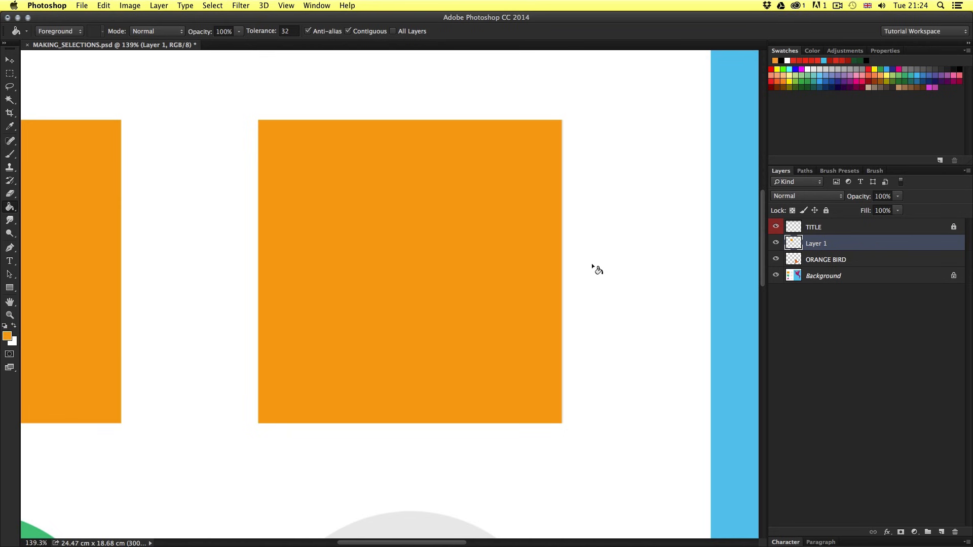
Step: Switch to the Move tool and rename the new layer as SQUARE FILL
{"action": "key", "text": "super+0"}
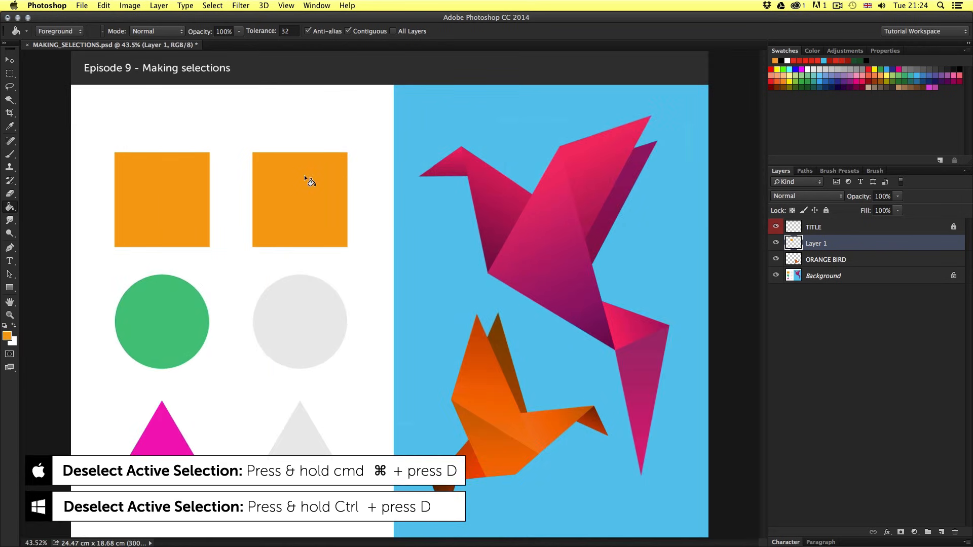
{"action": "key", "text": "v"}
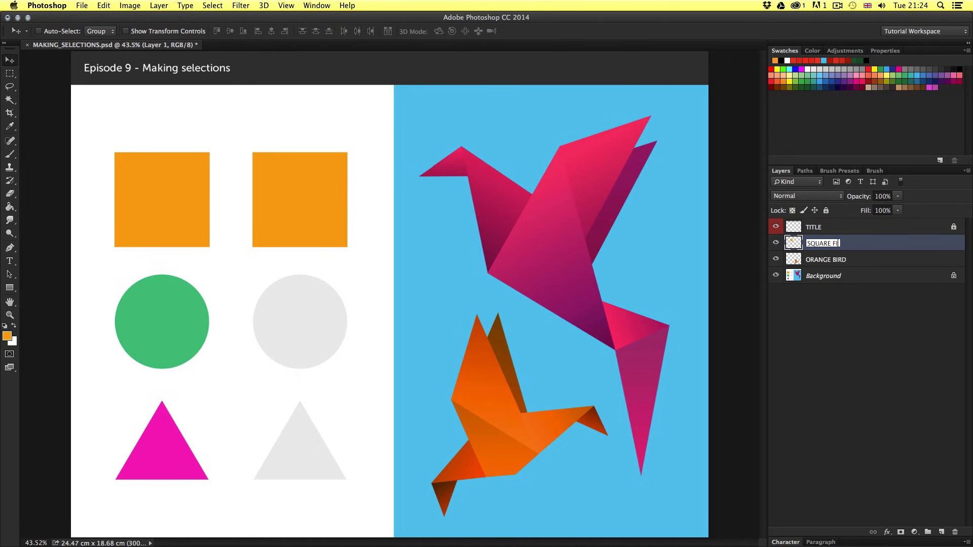
{"action": "key", "text": "Return"}
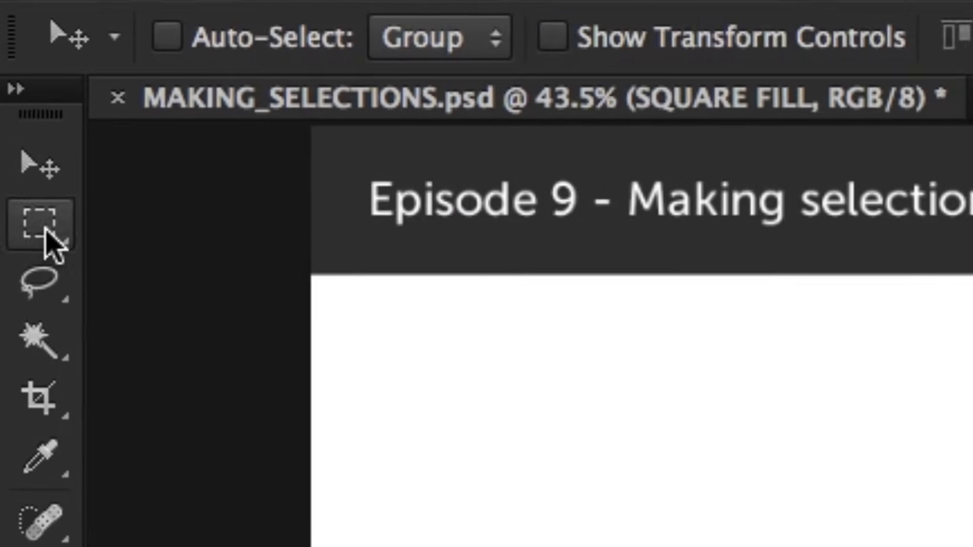
Step: Select the green circle with the Elliptical Marquee Tool
{"action": "left_click", "coordinate": [12, 76]}
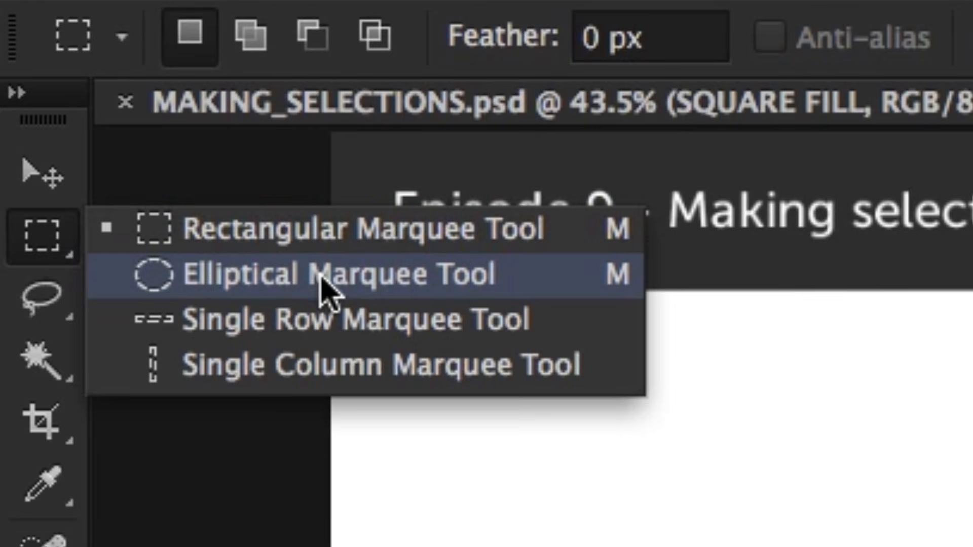
{"action": "left_click", "coordinate": [304, 292]}
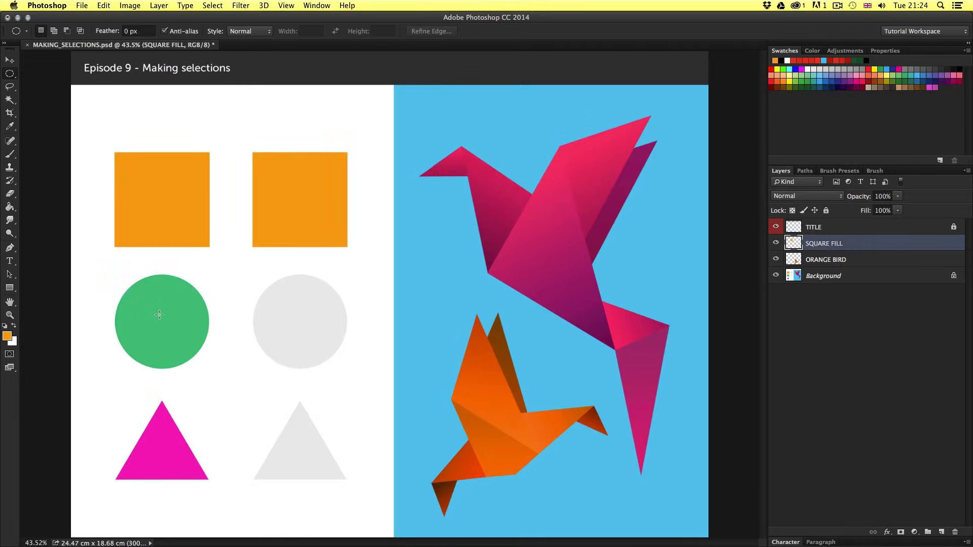
{"action": "scroll", "coordinate": [149, 339], "scroll_direction": "up", "scroll_amount": 5}
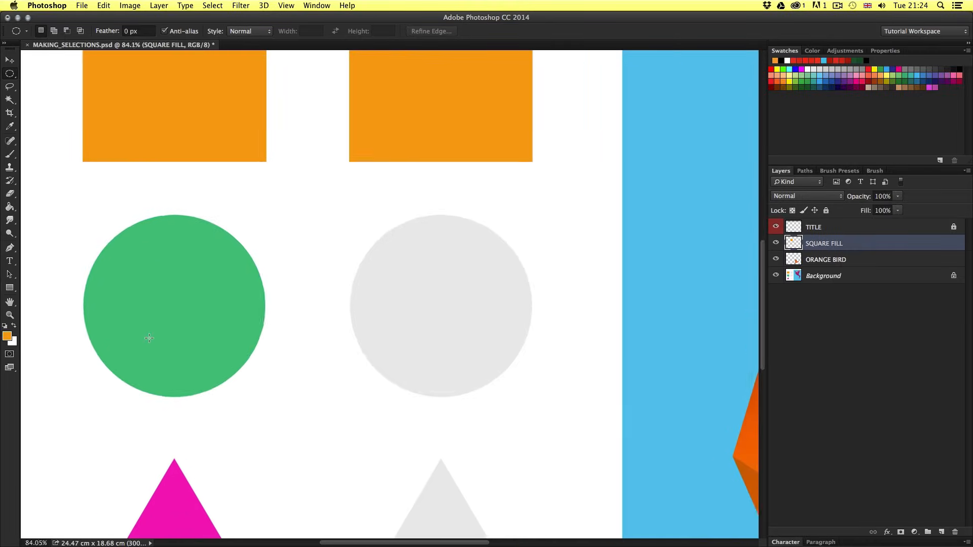
{"action": "left_click_drag", "start_coordinate": [153, 287], "coordinate": [337, 289]}
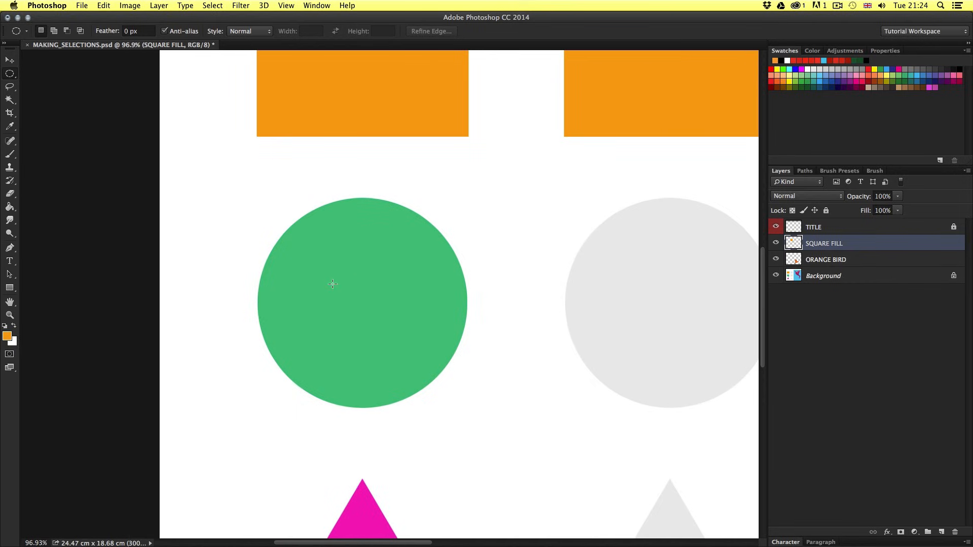
{"action": "scroll", "coordinate": [354, 303], "scroll_direction": "up", "scroll_amount": 3}
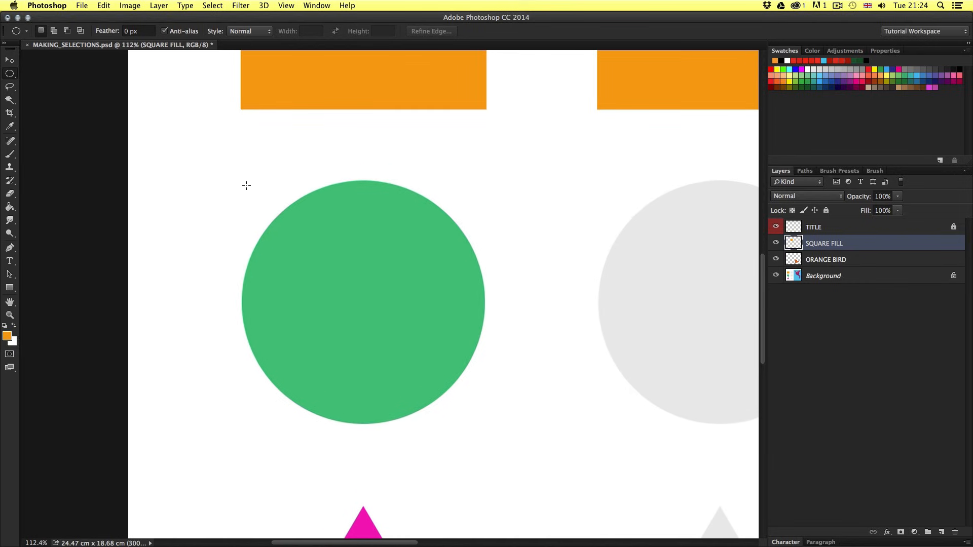
{"action": "left_click_drag", "start_coordinate": [246, 171], "coordinate": [484, 422]}
Step: Select the grey circle with the elliptical marquee and add a new layer named CIRCLE FILL
{"action": "left_click_drag", "start_coordinate": [559, 279], "coordinate": [257, 278]}
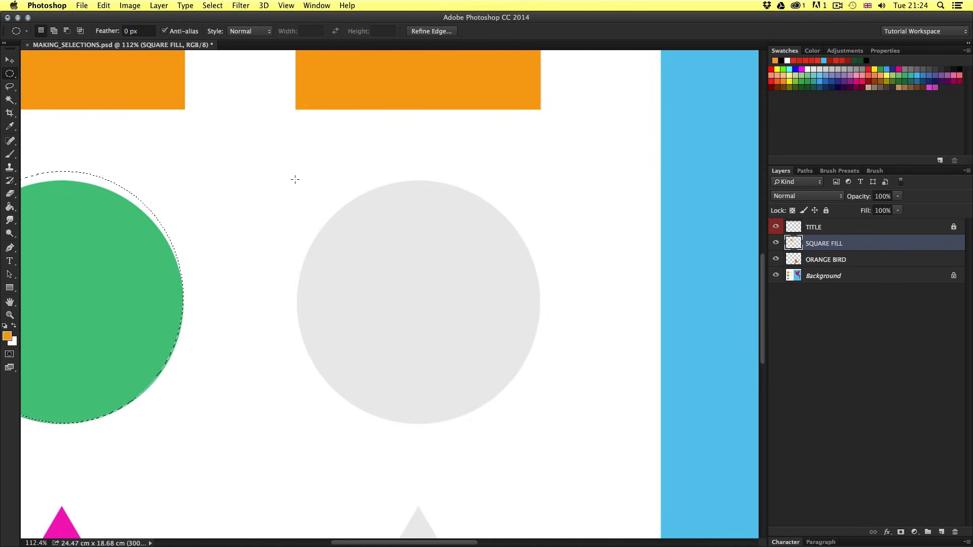
{"action": "left_click_drag", "start_coordinate": [297, 177], "coordinate": [538, 423]}
{"action": "key", "text": "super+shift+n"}
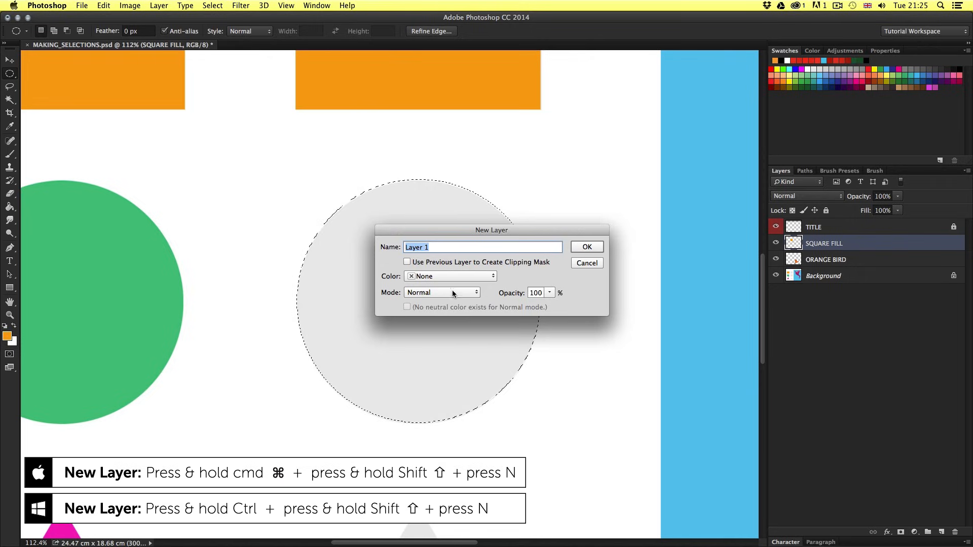
{"action": "type", "text": "CIRCLE"}
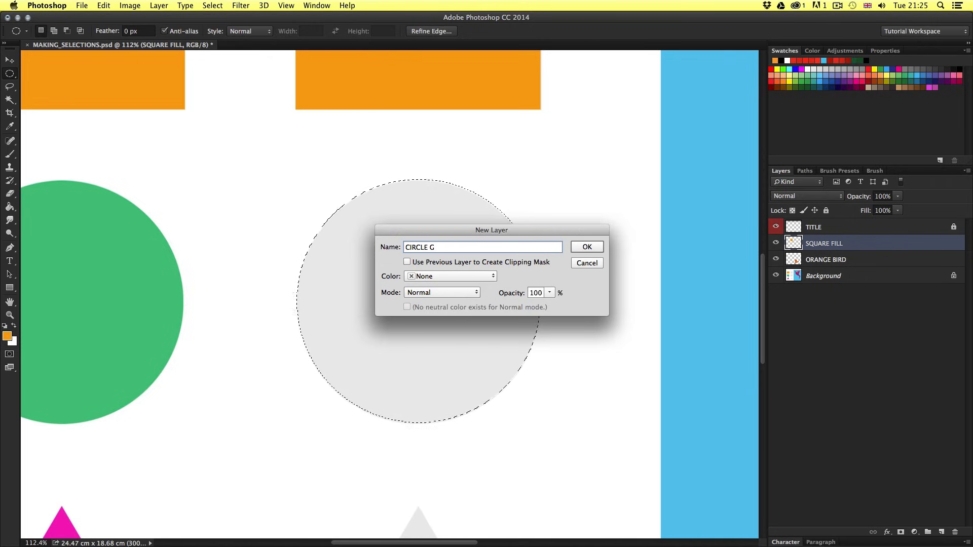
{"action": "type", "text": " FILL"}
{"action": "left_click", "coordinate": [587, 247]}
Step: Sample the green circle's colour with the Eyedropper and fill the circular selection using the Paint Bucket
{"action": "key", "text": "i"}
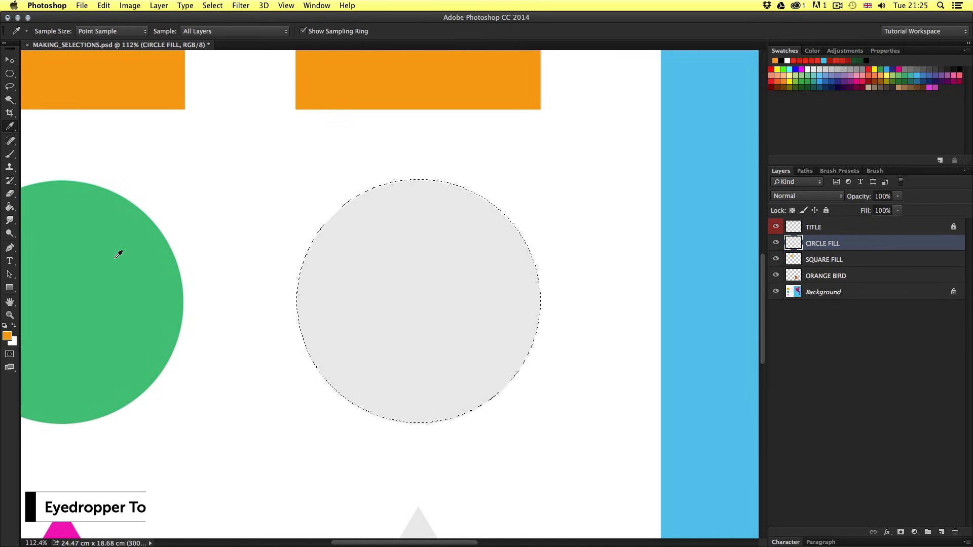
{"action": "left_click", "coordinate": [96, 260]}
{"action": "left_click_drag", "start_coordinate": [96, 261], "coordinate": [124, 258]}
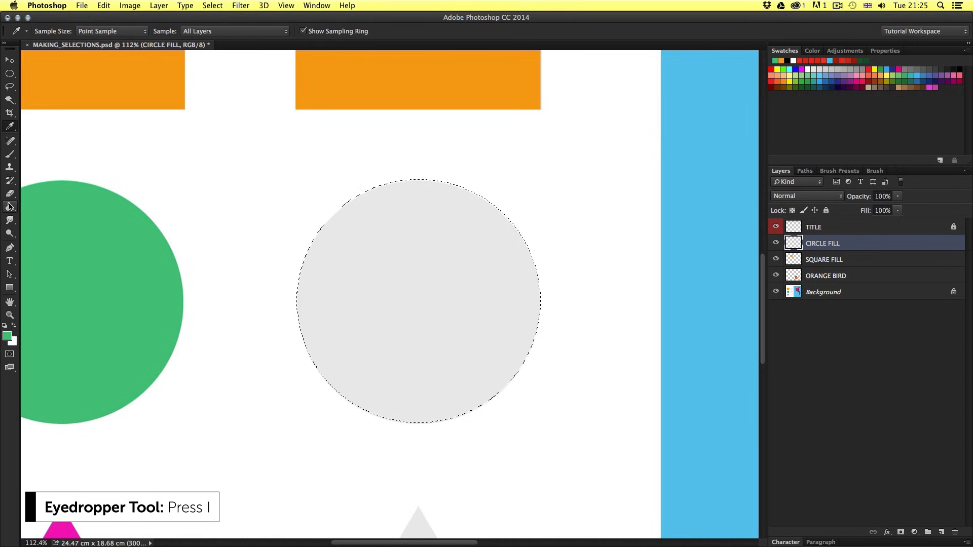
{"action": "key", "text": "g"}
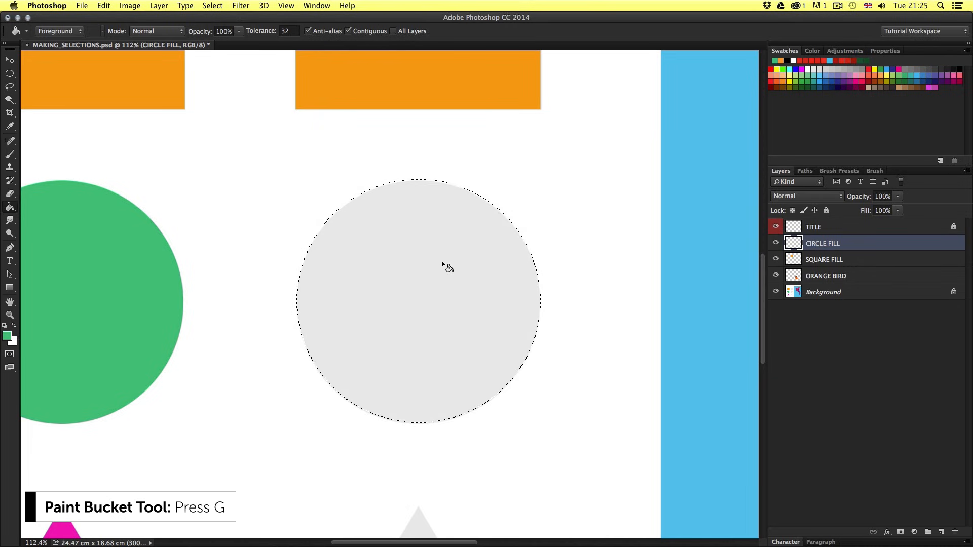
{"action": "left_click", "coordinate": [446, 291]}
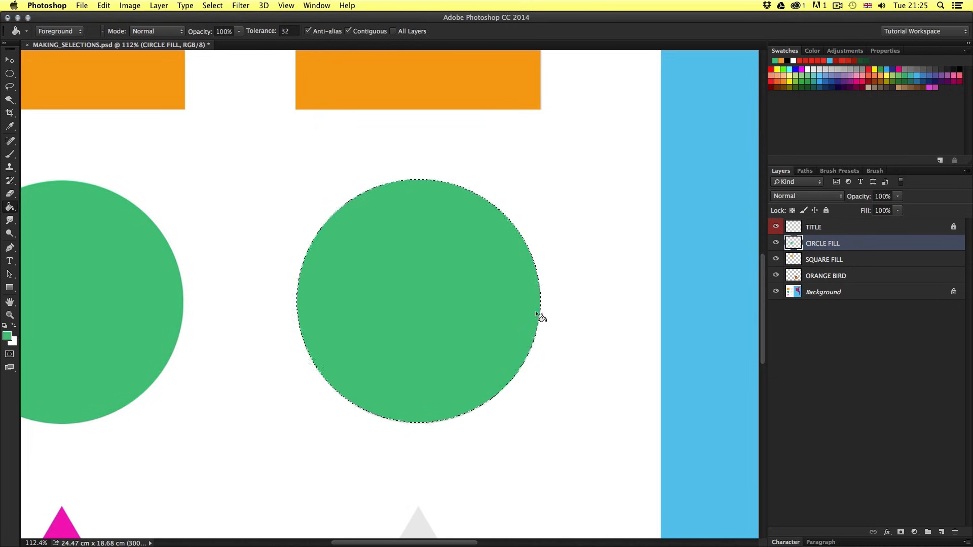
Step: Deselect the filled circle and switch to the Move tool
{"action": "key", "text": "super+d"}
{"action": "key", "text": "z"}
{"action": "left_click_drag", "start_coordinate": [513, 280], "coordinate": [469, 315]}
{"action": "left_click_drag", "start_coordinate": [409, 305], "coordinate": [419, 295]}
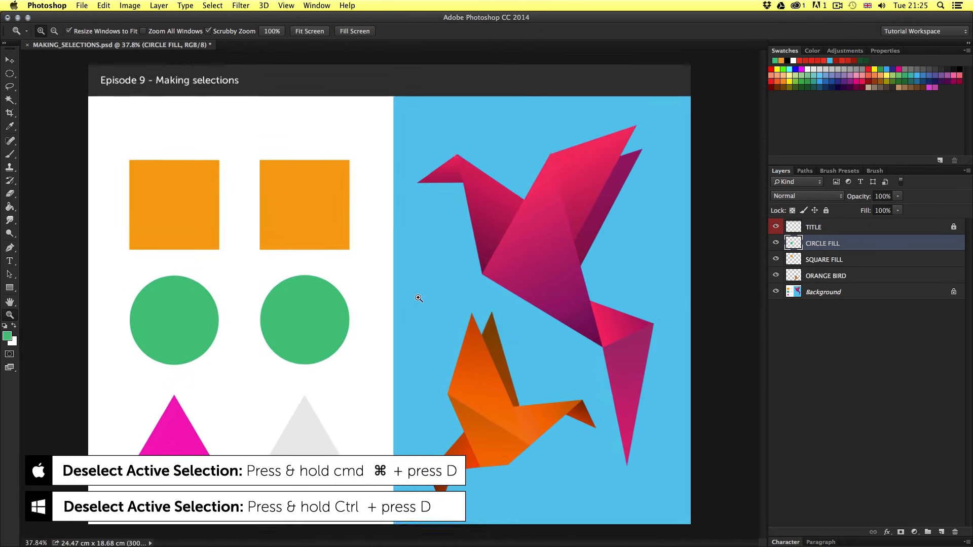
{"action": "key", "text": "v"}
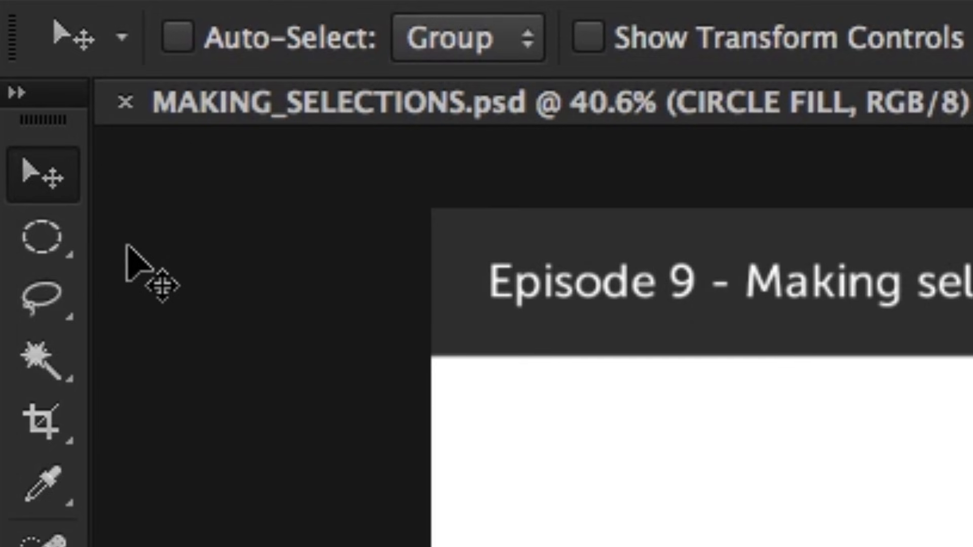
Step: Draw one freehand Lasso selection around both the magenta and grey triangles, and deselect it
{"action": "left_click", "coordinate": [51, 312]}
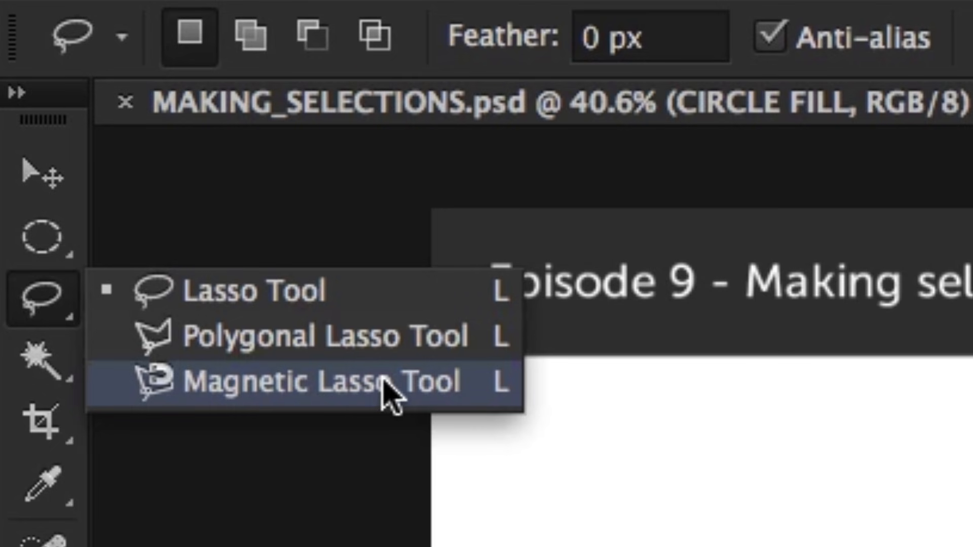
{"action": "left_click", "coordinate": [335, 299]}
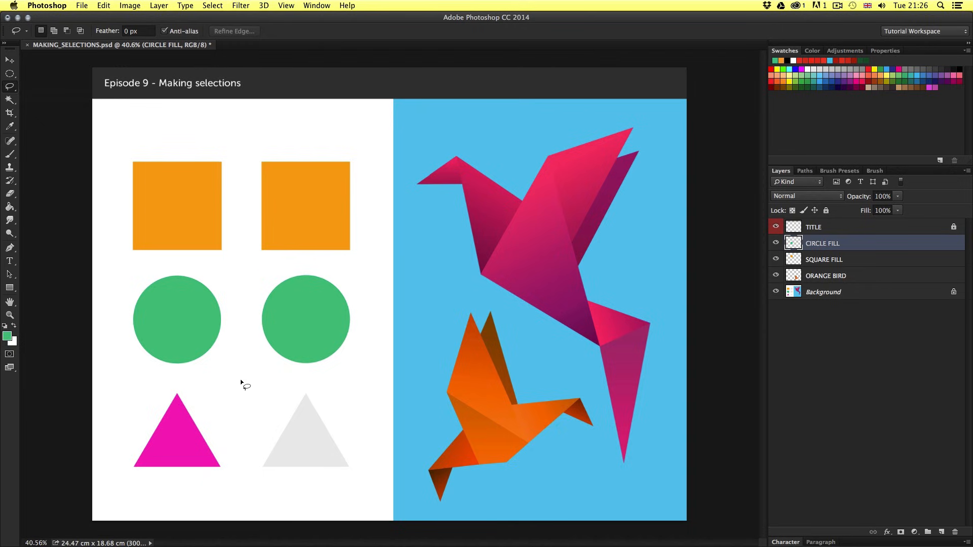
{"action": "mouse_move", "coordinate": [233, 379]}
{"action": "left_mouse_down"}
{"action": "mouse_move", "coordinate": [261, 394]}
{"action": "mouse_move", "coordinate": [313, 375]}
{"action": "left_mouse_up"}
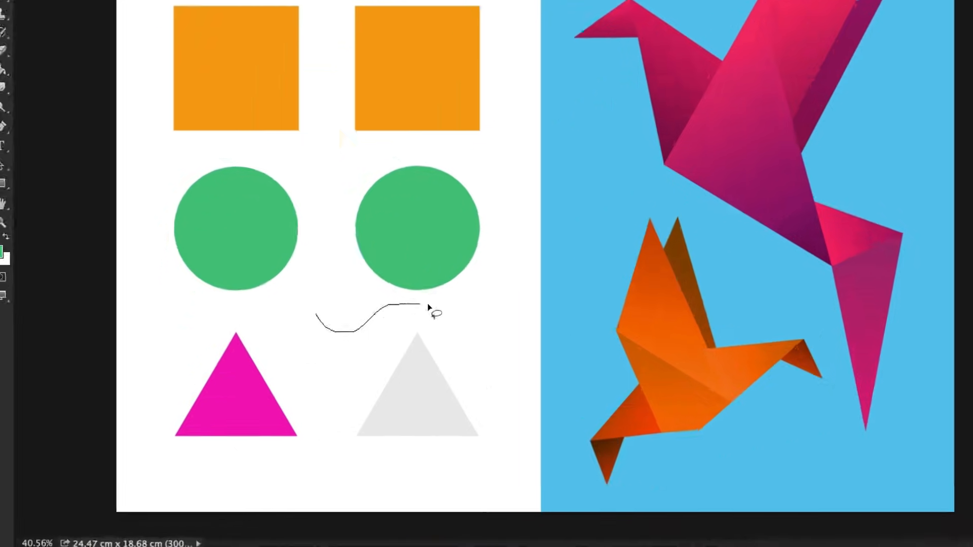
{"action": "left_click_drag", "start_coordinate": [428, 306], "coordinate": [516, 426]}
{"action": "mouse_move", "coordinate": [734, 374]}
{"action": "left_mouse_down"}
{"action": "mouse_move", "coordinate": [702, 446]}
{"action": "mouse_move", "coordinate": [650, 460]}
{"action": "mouse_move", "coordinate": [593, 454]}
{"action": "mouse_move", "coordinate": [548, 432]}
{"action": "mouse_move", "coordinate": [469, 482]}
{"action": "mouse_move", "coordinate": [434, 481]}
{"action": "mouse_move", "coordinate": [385, 441]}
{"action": "mouse_move", "coordinate": [350, 435]}
{"action": "mouse_move", "coordinate": [287, 458]}
{"action": "mouse_move", "coordinate": [232, 461]}
{"action": "mouse_move", "coordinate": [187, 424]}
{"action": "mouse_move", "coordinate": [202, 372]}
{"action": "mouse_move", "coordinate": [243, 337]}
{"action": "mouse_move", "coordinate": [246, 219]}
{"action": "mouse_move", "coordinate": [268, 209]}
{"action": "mouse_move", "coordinate": [321, 212]}
{"action": "mouse_move", "coordinate": [349, 232]}
{"action": "mouse_move", "coordinate": [354, 259]}
{"action": "mouse_move", "coordinate": [375, 279]}
{"action": "mouse_move", "coordinate": [404, 273]}
{"action": "mouse_move", "coordinate": [404, 219]}
{"action": "mouse_move", "coordinate": [435, 203]}
{"action": "mouse_move", "coordinate": [446, 222]}
{"action": "left_mouse_up"}
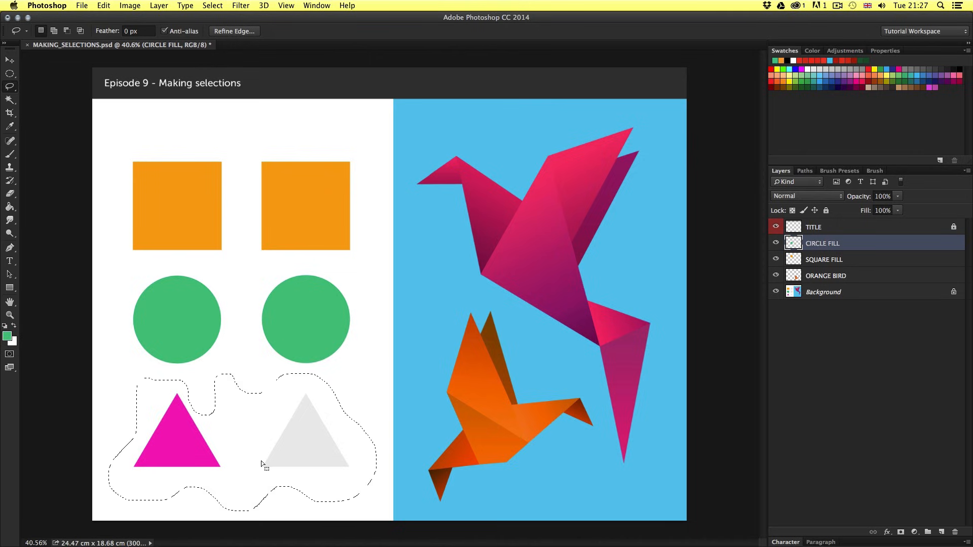
{"action": "key", "text": "super+d"}
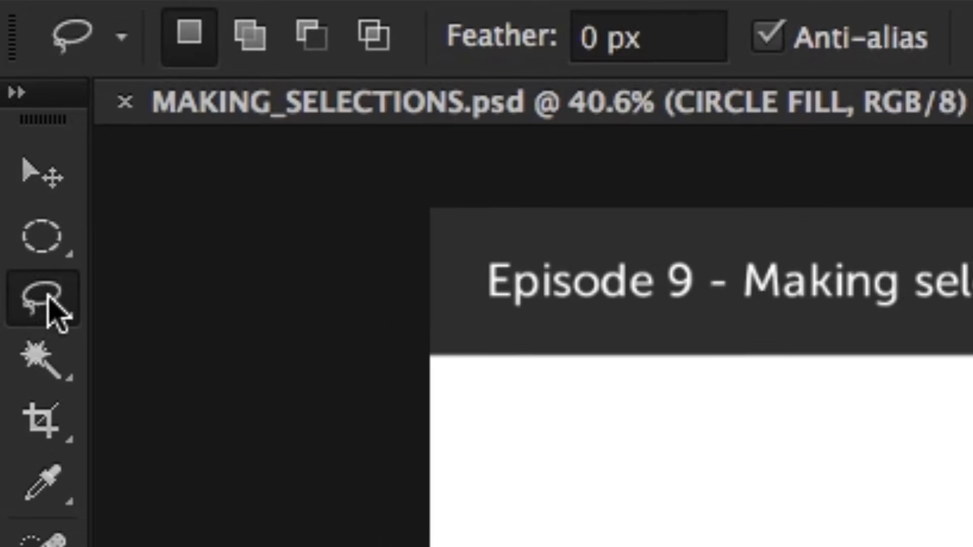
Step: Trace the magenta triangle corner to corner with the Polygonal Lasso Tool, close the selection and deselect it
{"action": "left_click", "coordinate": [48, 300]}
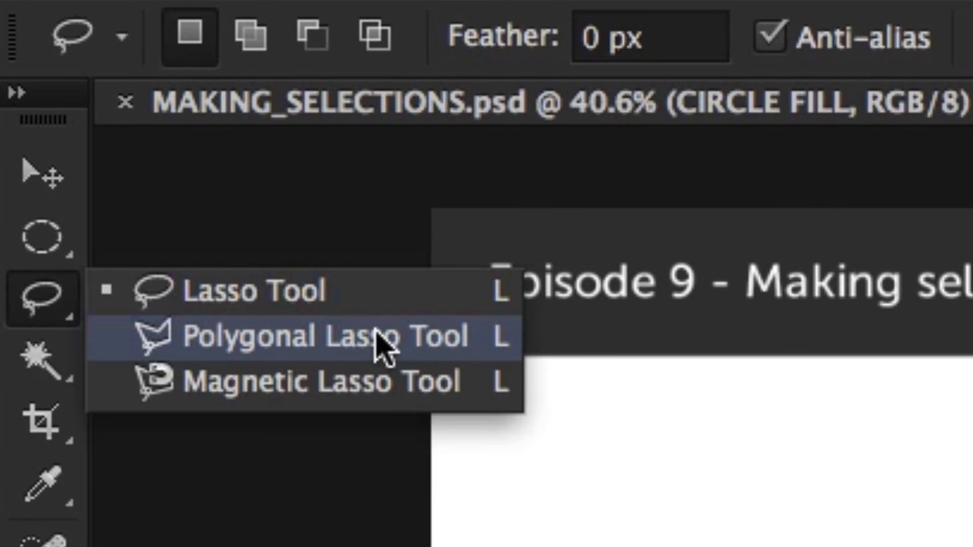
{"action": "left_click", "coordinate": [378, 347]}
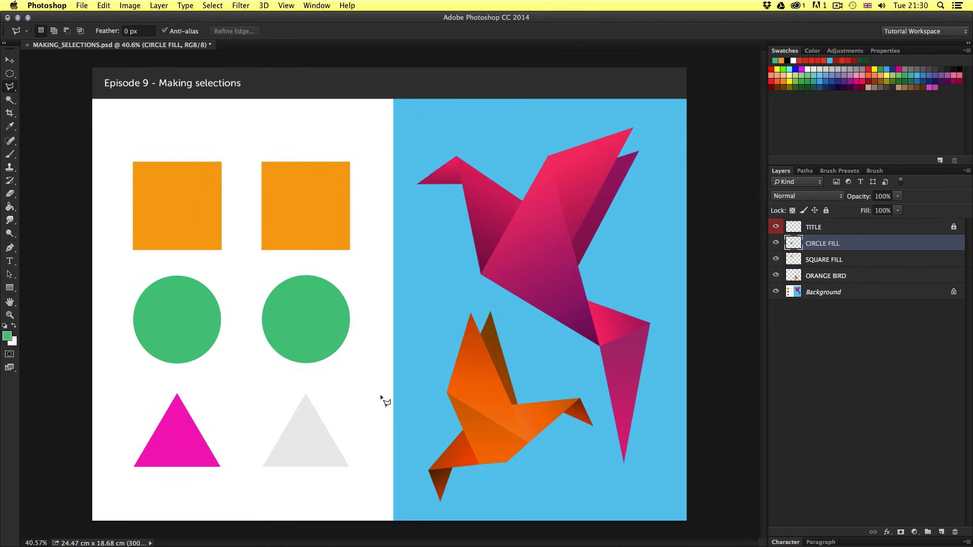
{"action": "key", "text": "z"}
{"action": "left_click_drag", "start_coordinate": [172, 435], "coordinate": [315, 341]}
{"action": "left_click", "coordinate": [297, 342]}
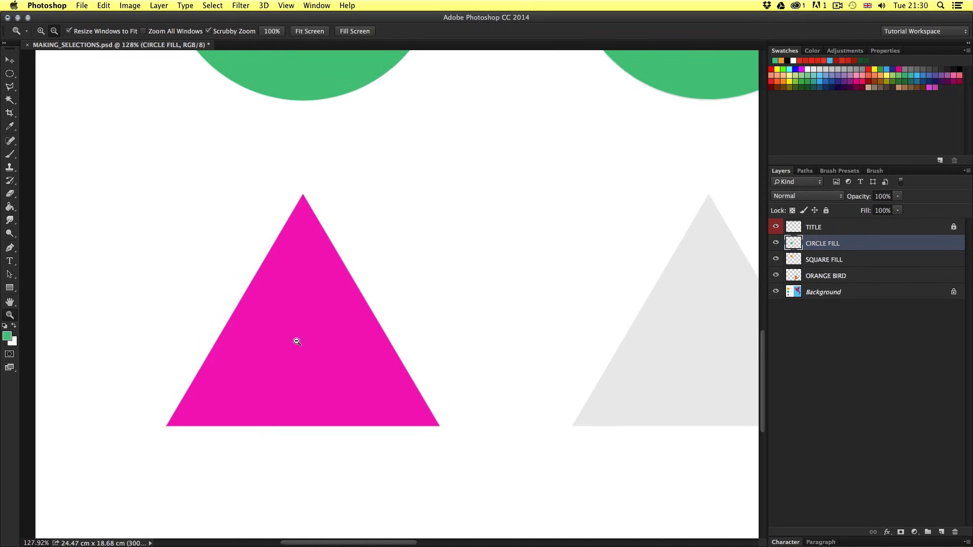
{"action": "key", "text": "l"}
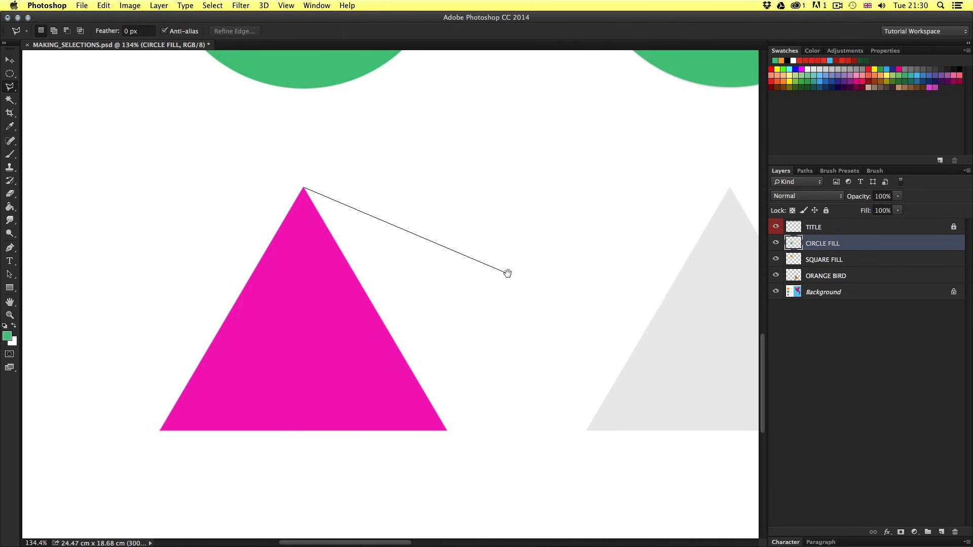
{"action": "mouse_move", "coordinate": [507, 273]}
{"action": "left_mouse_down"}
{"action": "mouse_move", "coordinate": [578, 243]}
{"action": "mouse_move", "coordinate": [600, 250]}
{"action": "left_mouse_up"}
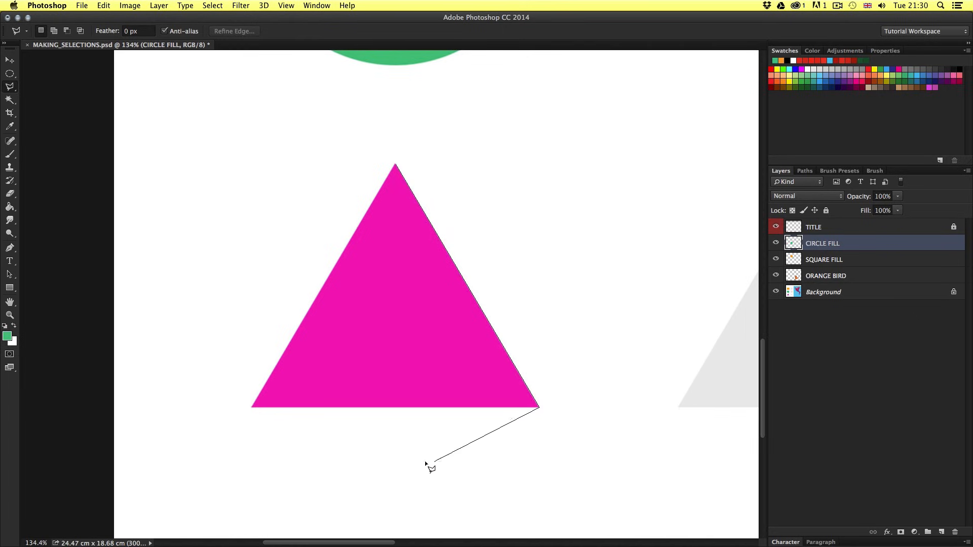
{"action": "left_click", "coordinate": [252, 407]}
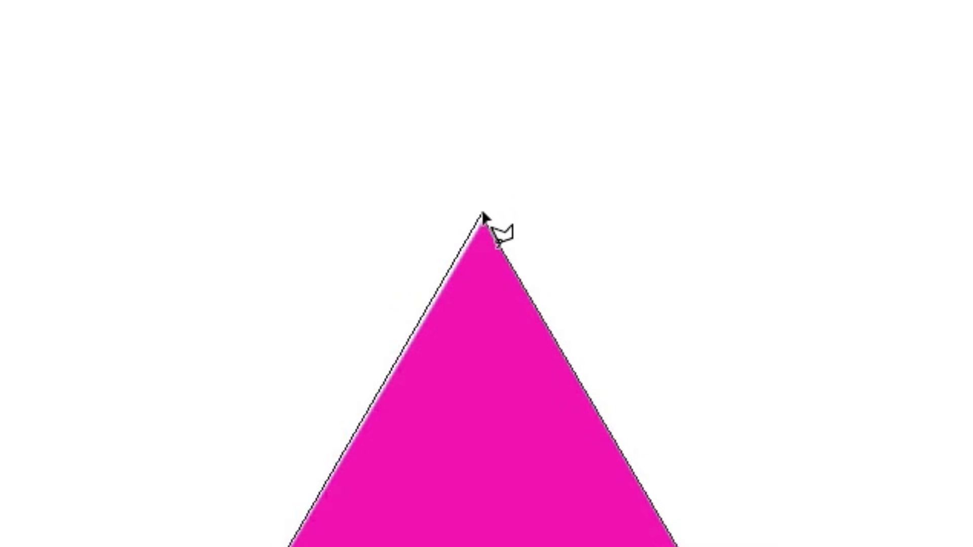
{"action": "left_click", "coordinate": [484, 218]}
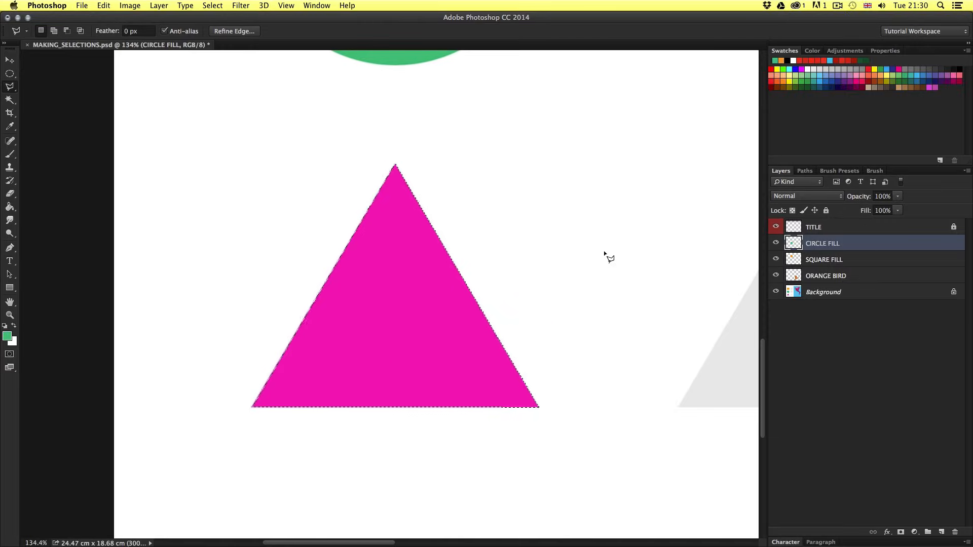
{"action": "key", "text": "super+d"}
Step: Select the grey triangle by tracing its corners with the polygonal lasso and closing the outline at the apex
{"action": "left_click_drag", "start_coordinate": [683, 244], "coordinate": [269, 244]}
{"action": "left_click_drag", "start_coordinate": [399, 242], "coordinate": [454, 249]}
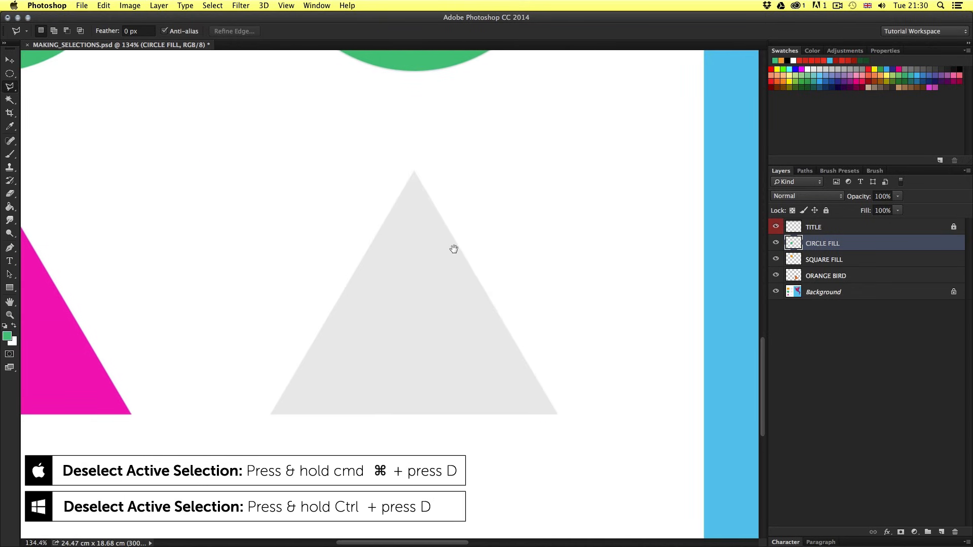
{"action": "left_click", "coordinate": [414, 172]}
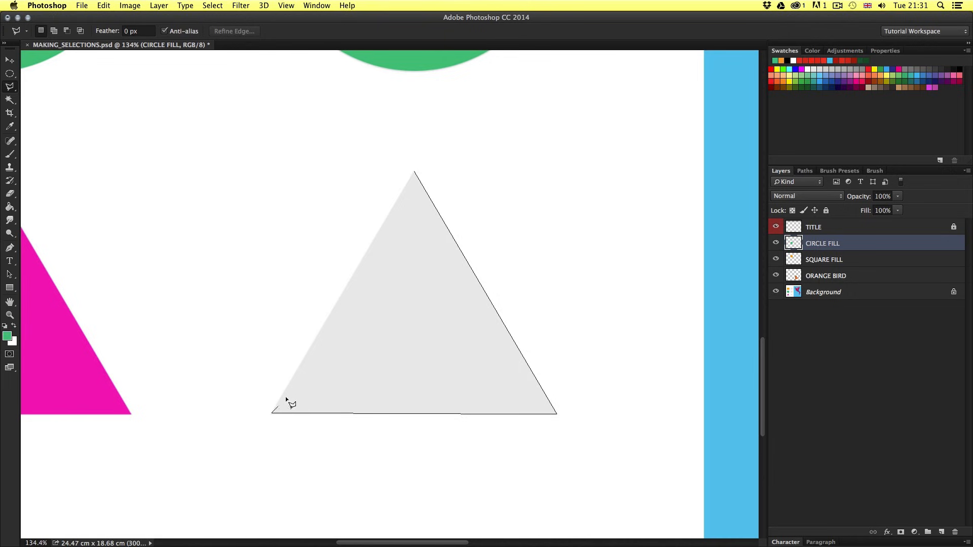
{"action": "left_click", "coordinate": [415, 174]}
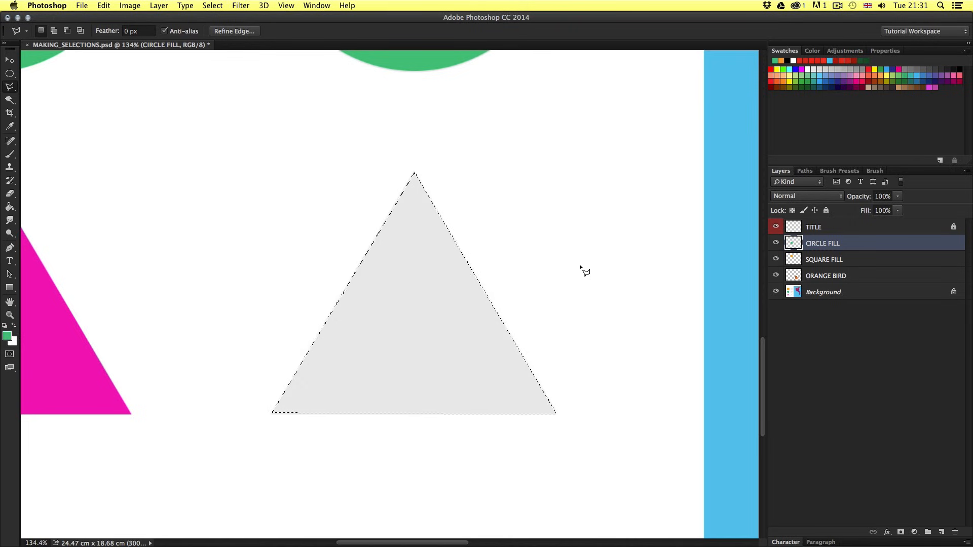
Step: Add a new layer named TRIANGLE FILL above the CIRCLE FILL layer
{"action": "key", "text": "super+shift+n"}
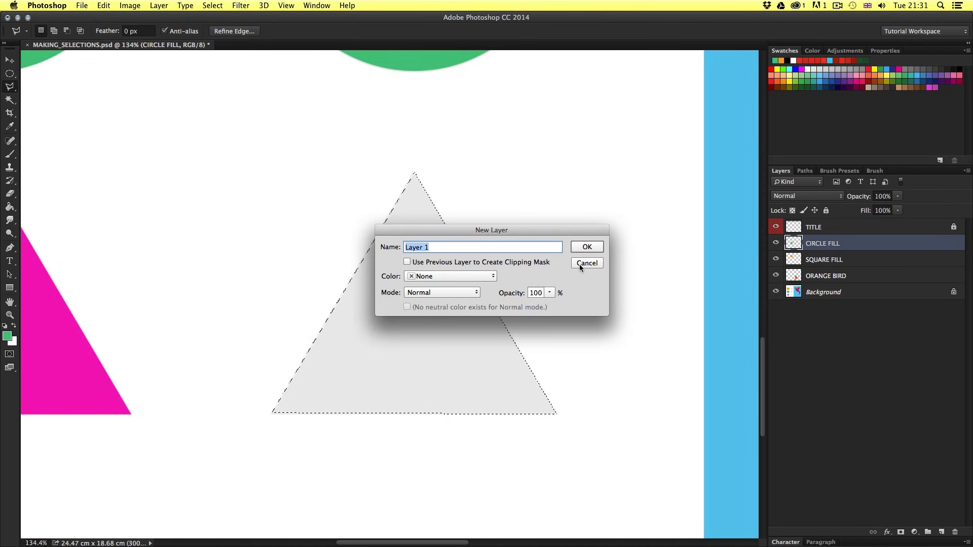
{"action": "type", "text": "T"}
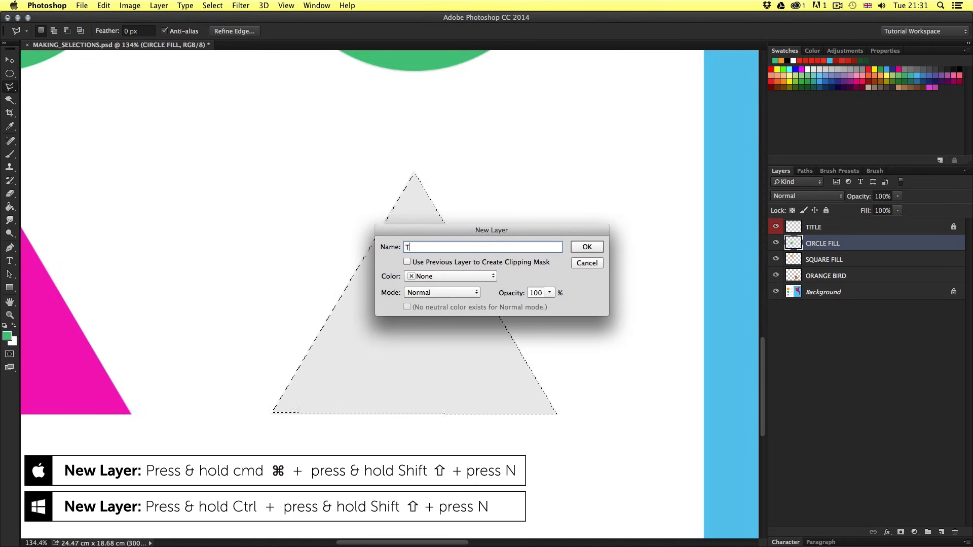
{"action": "type", "text": "RIANGLE FILL"}
{"action": "left_click", "coordinate": [593, 248]}
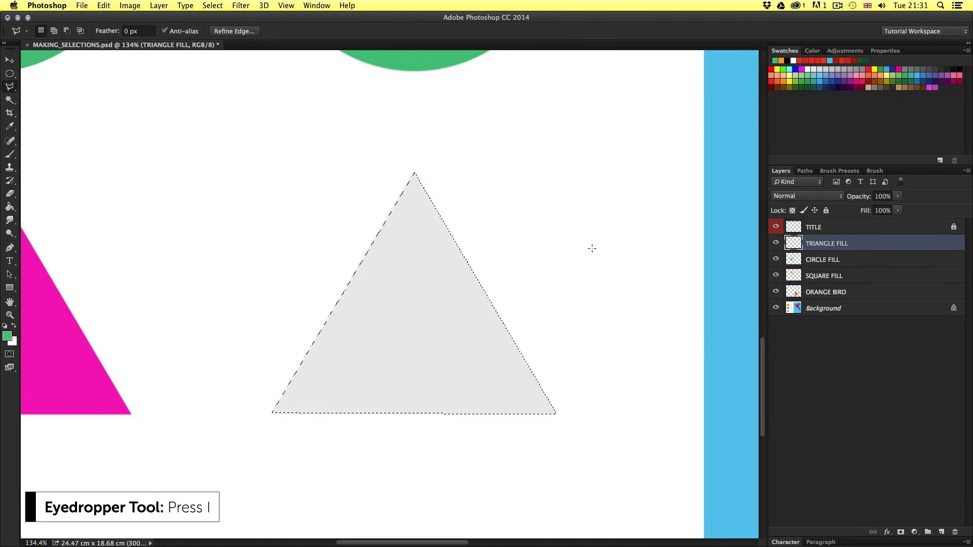
Step: Sample the magenta from the coloured triangle and fill the selected grey triangle with it using the Paint Bucket Tool, finishing by deselecting
{"action": "key", "text": "i"}
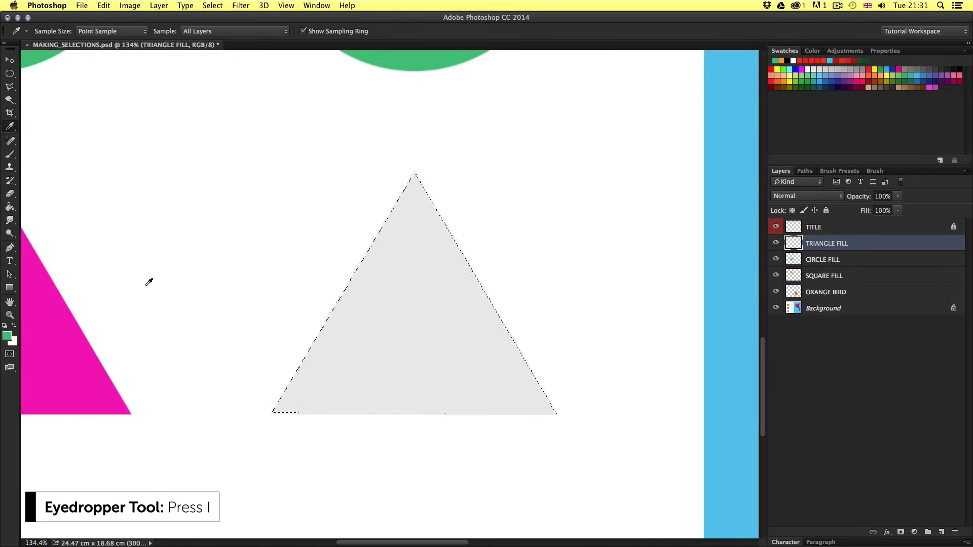
{"action": "left_click_drag", "start_coordinate": [63, 337], "coordinate": [83, 337]}
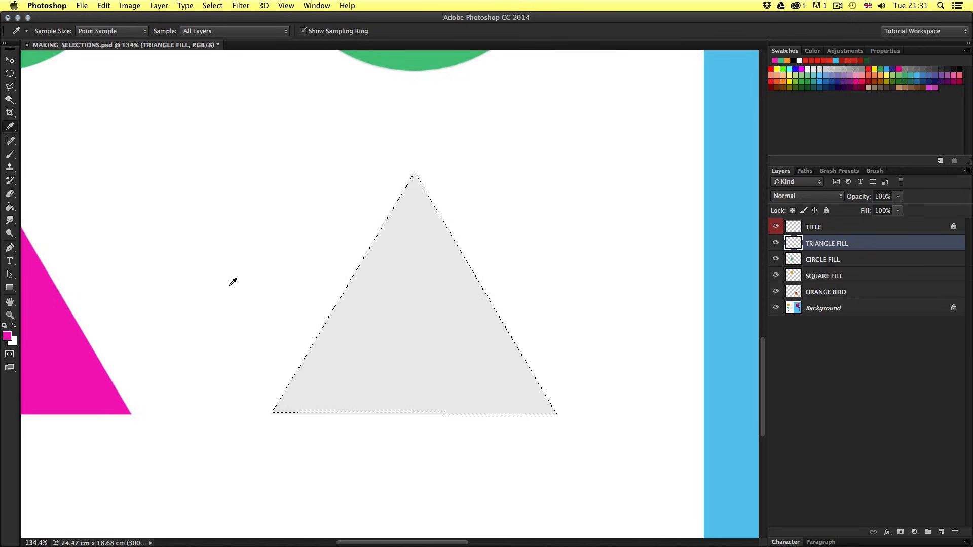
{"action": "key", "text": "g"}
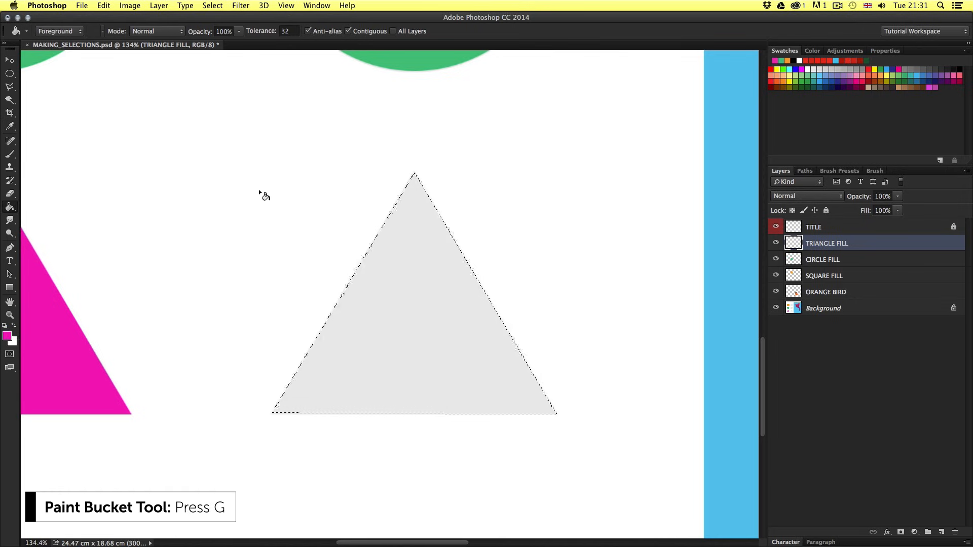
{"action": "left_click", "coordinate": [422, 314]}
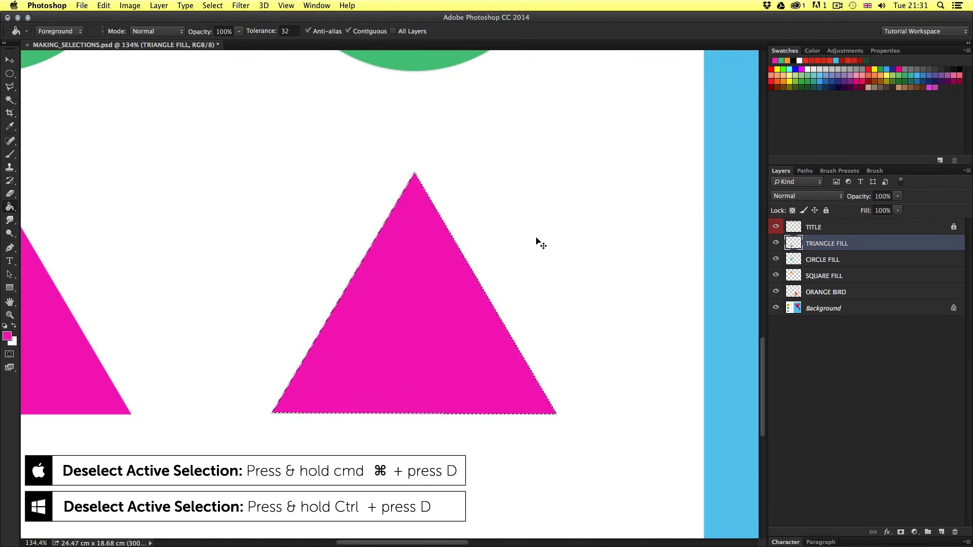
{"action": "key", "text": "super+d"}
{"action": "key", "text": "z"}
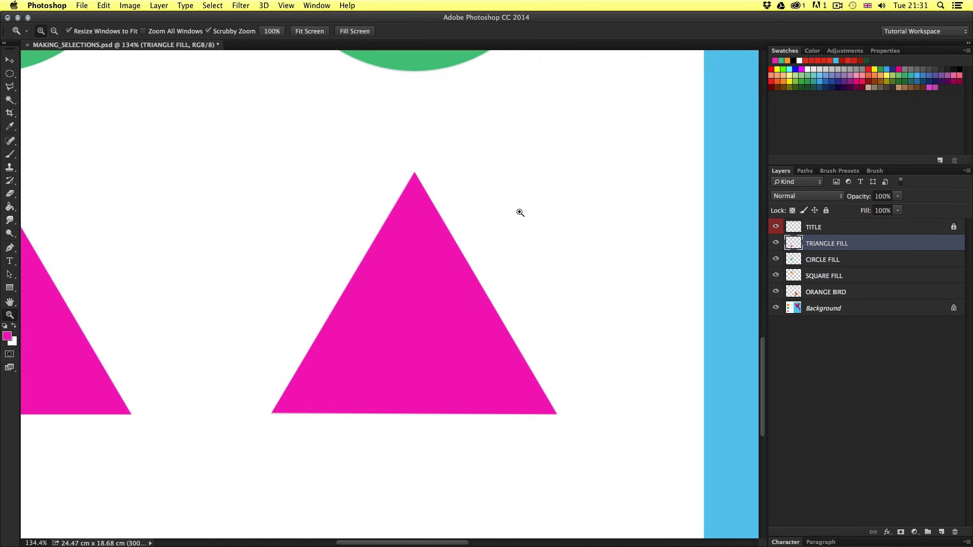
{"action": "left_click_drag", "start_coordinate": [518, 216], "coordinate": [484, 243]}
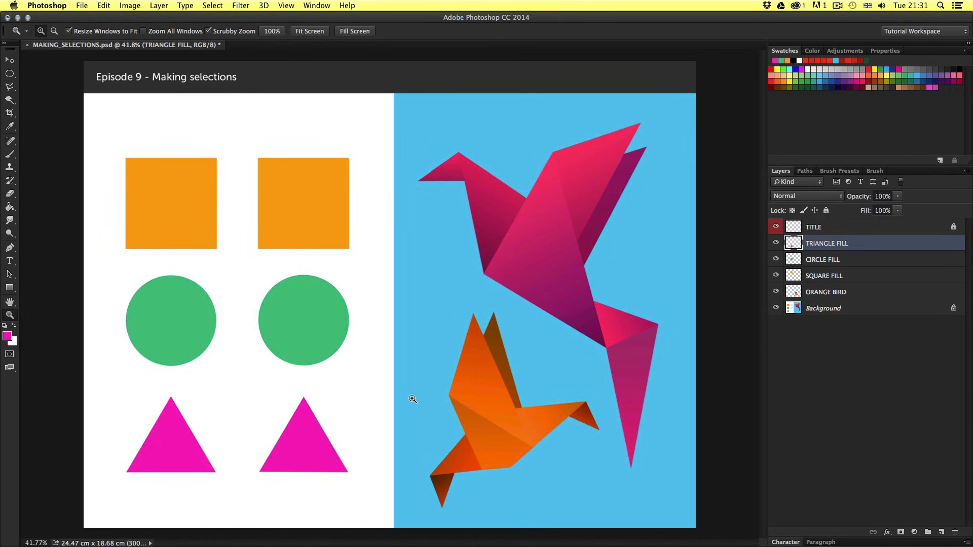
Step: Trace the orange bird corner to corner with the Polygonal Lasso Tool, closing the selection at the tip of its dark rear wing
{"action": "left_click", "coordinate": [13, 87]}
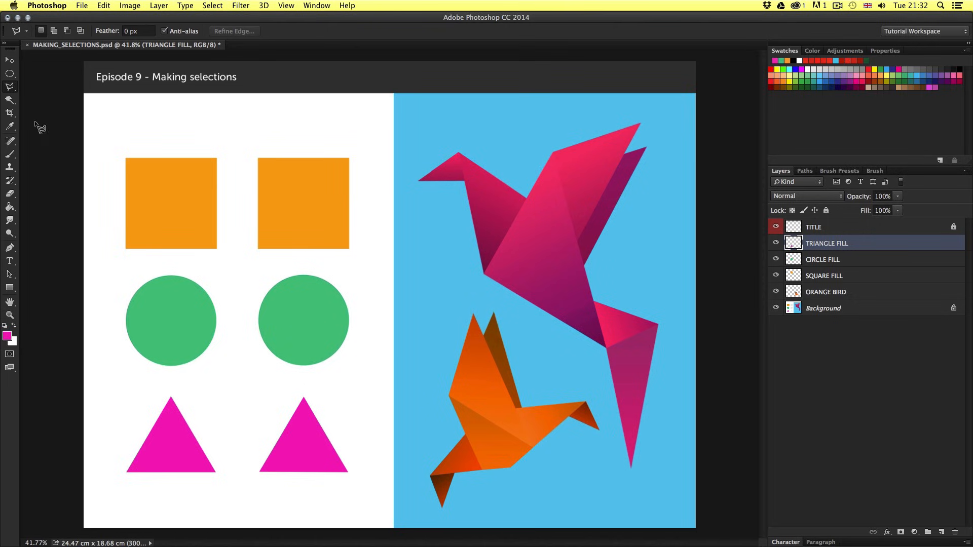
{"action": "key", "text": "z"}
{"action": "left_click_drag", "start_coordinate": [521, 432], "coordinate": [488, 325]}
{"action": "key", "text": "space"}
{"action": "left_click_drag", "start_coordinate": [428, 319], "coordinate": [461, 319]}
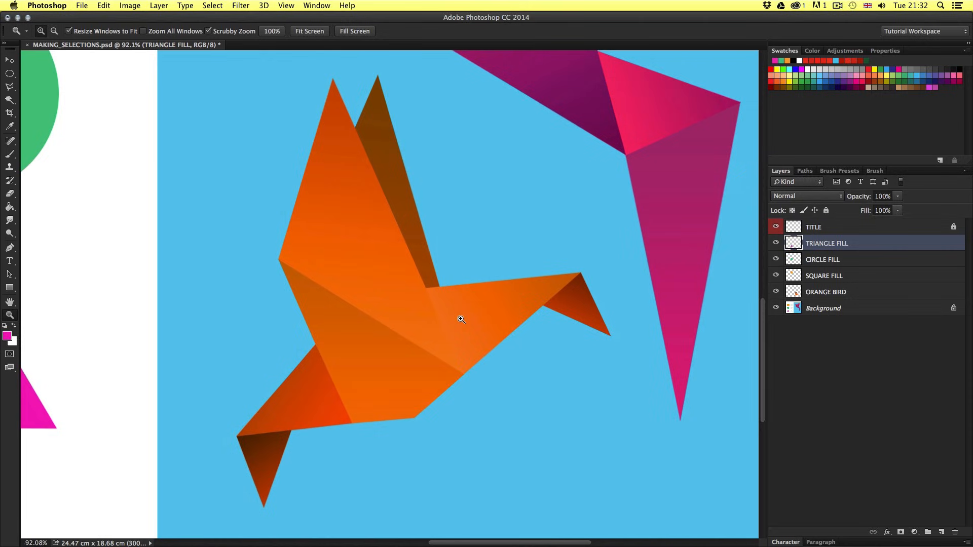
{"action": "key", "text": "l"}
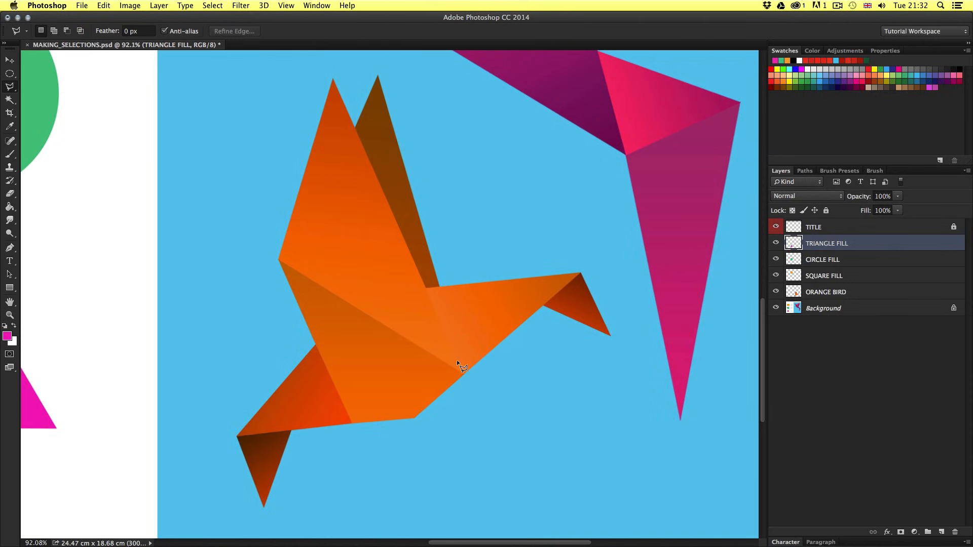
{"action": "left_click", "coordinate": [378, 74]}
{"action": "left_click", "coordinate": [439, 286]}
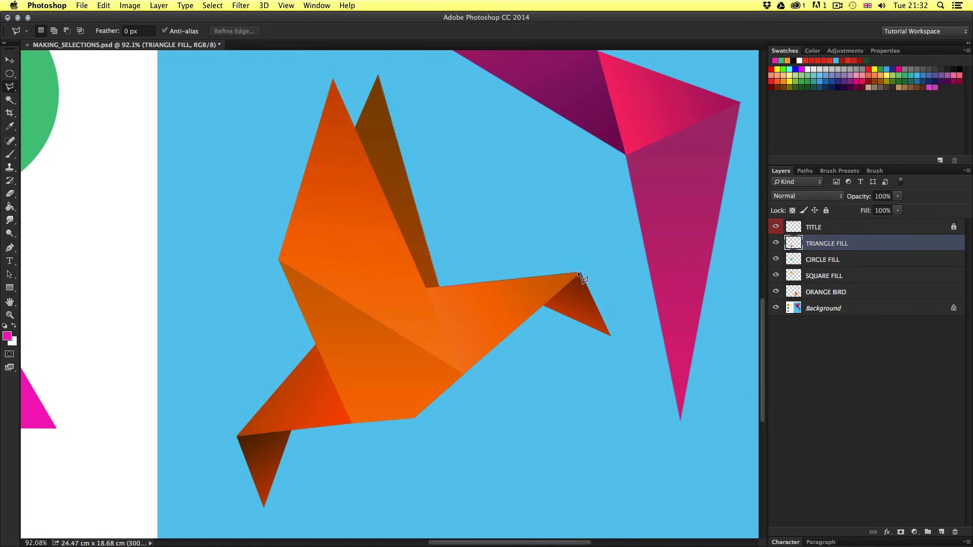
{"action": "left_click", "coordinate": [544, 305]}
{"action": "left_click", "coordinate": [413, 418]}
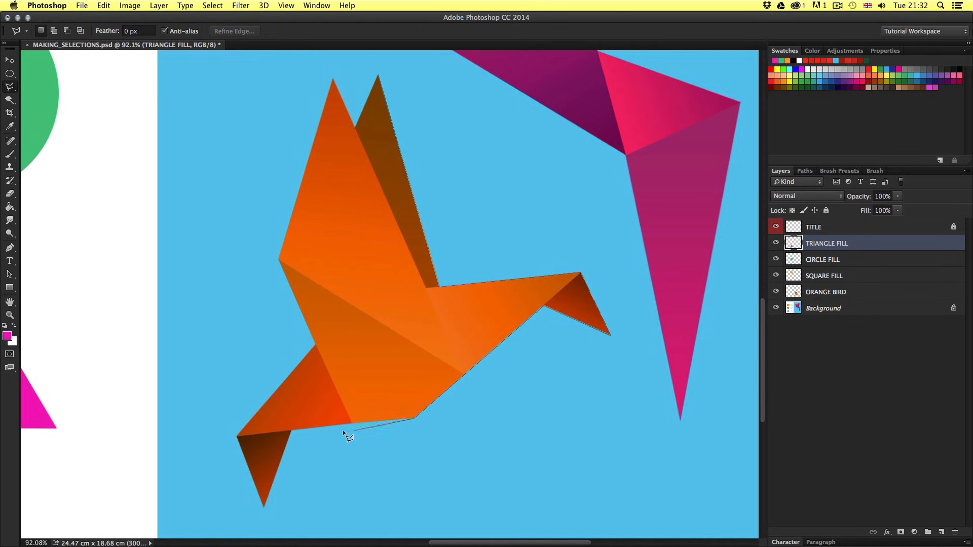
{"action": "left_click", "coordinate": [264, 507]}
{"action": "left_click", "coordinate": [277, 259]}
{"action": "left_click", "coordinate": [355, 128]}
{"action": "left_click", "coordinate": [376, 77]}
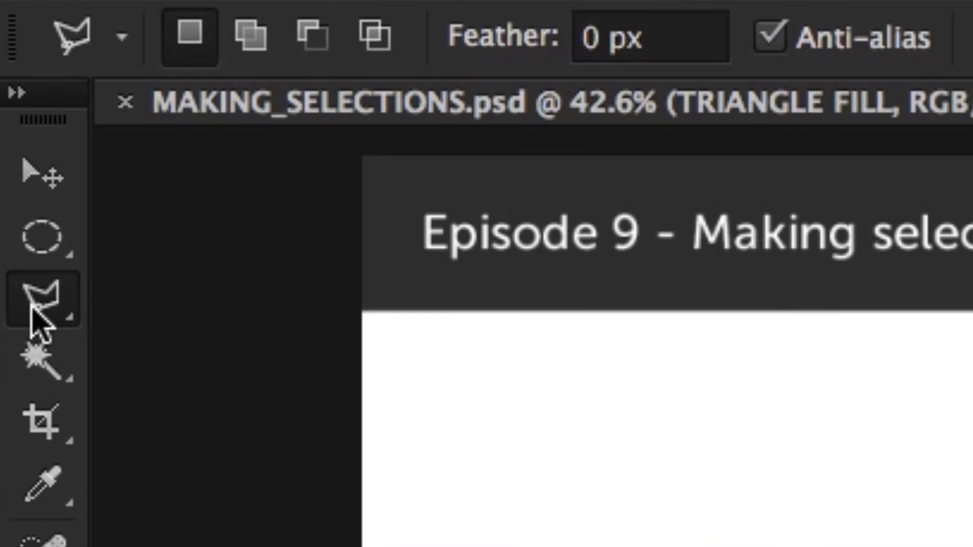
Step: Trace the green circle in the second column with the Magnetic Lasso Tool, close the outline at its starting point and deselect it
{"action": "mouse_move", "coordinate": [32, 315]}
{"action": "left_mouse_down"}
{"action": "mouse_move", "coordinate": [71, 304]}
{"action": "mouse_move", "coordinate": [298, 386]}
{"action": "left_mouse_up"}
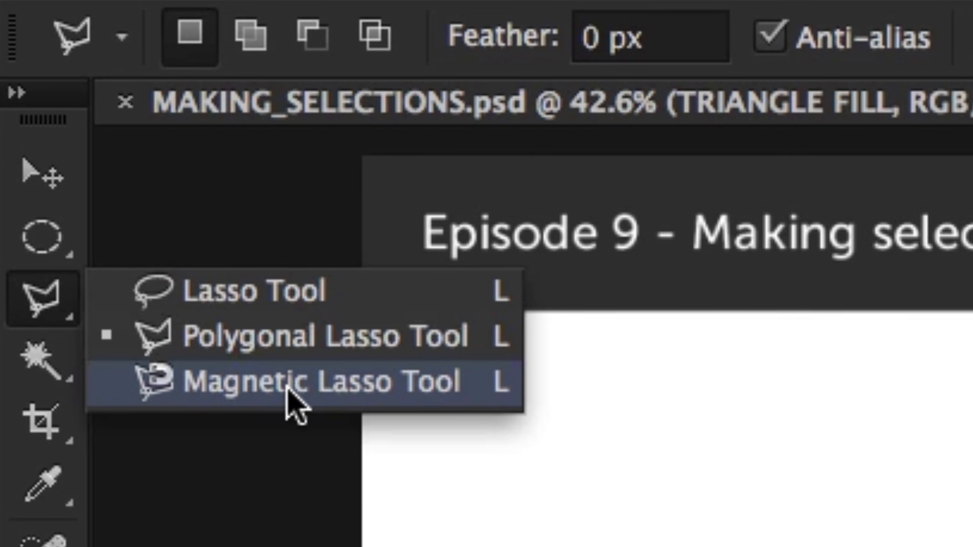
{"action": "left_click", "coordinate": [287, 390]}
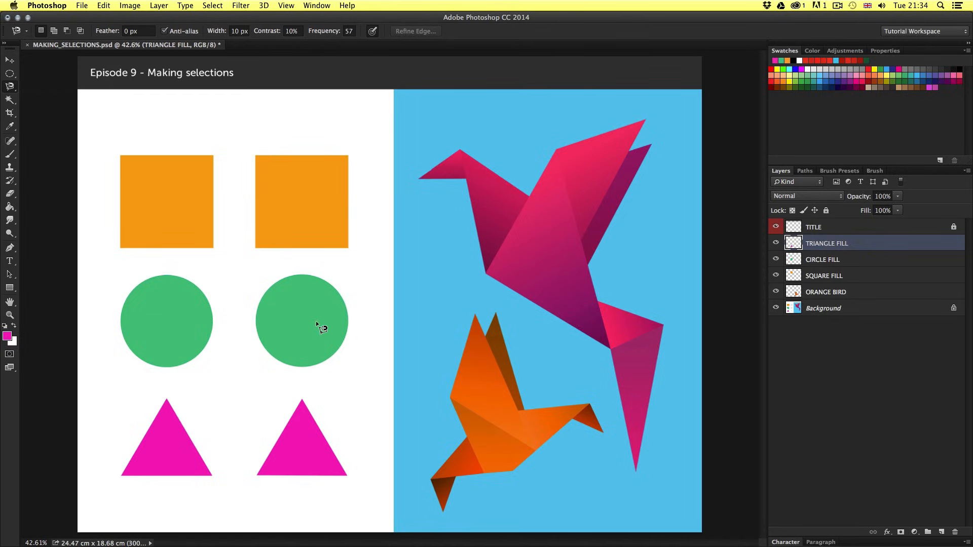
{"action": "scroll", "coordinate": [296, 321], "scroll_direction": "up", "scroll_amount": 3}
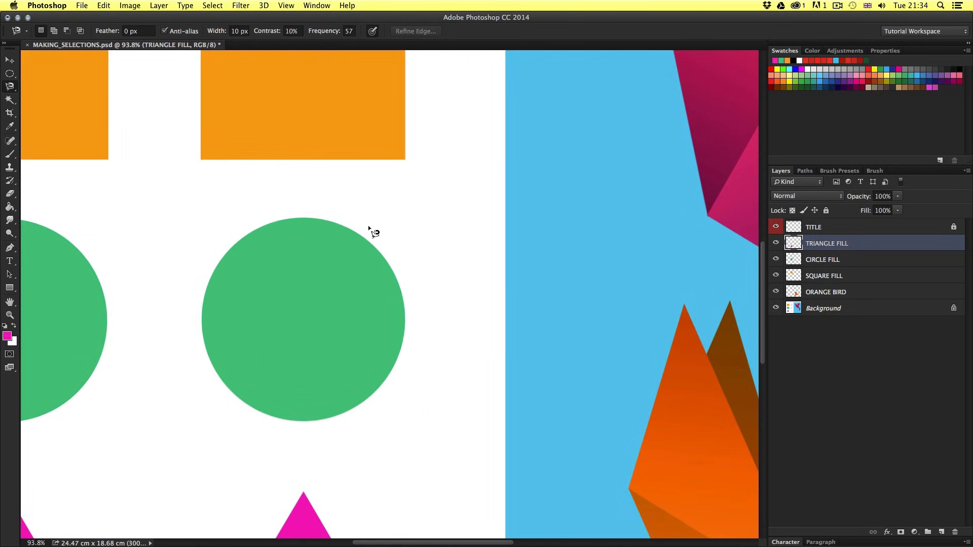
{"action": "left_click", "coordinate": [305, 217]}
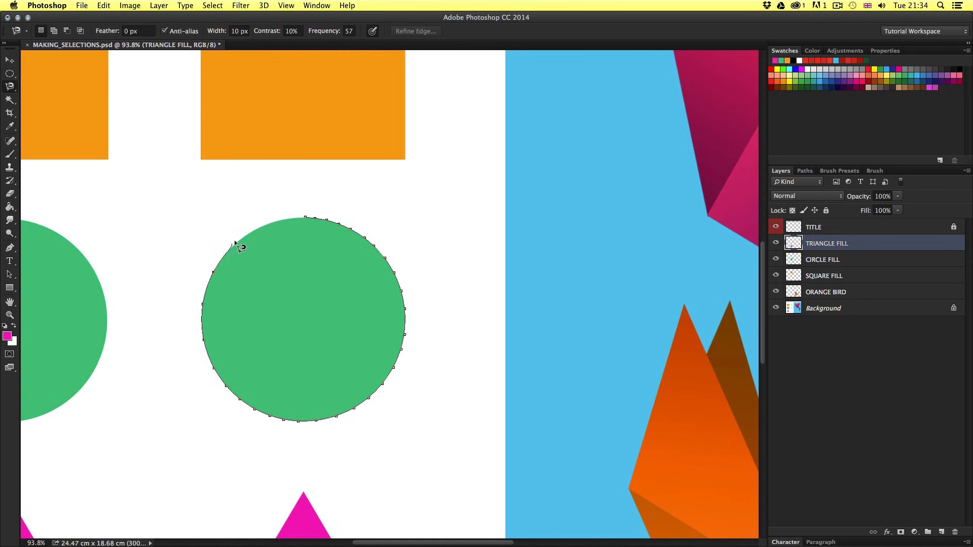
{"action": "left_click", "coordinate": [305, 218]}
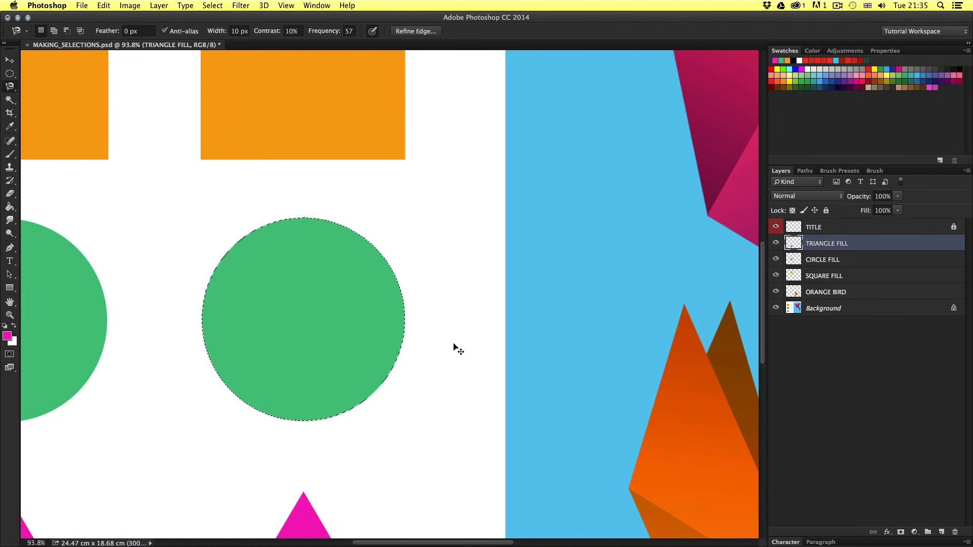
{"action": "key", "text": "super+d"}
{"action": "key", "text": "super+0"}
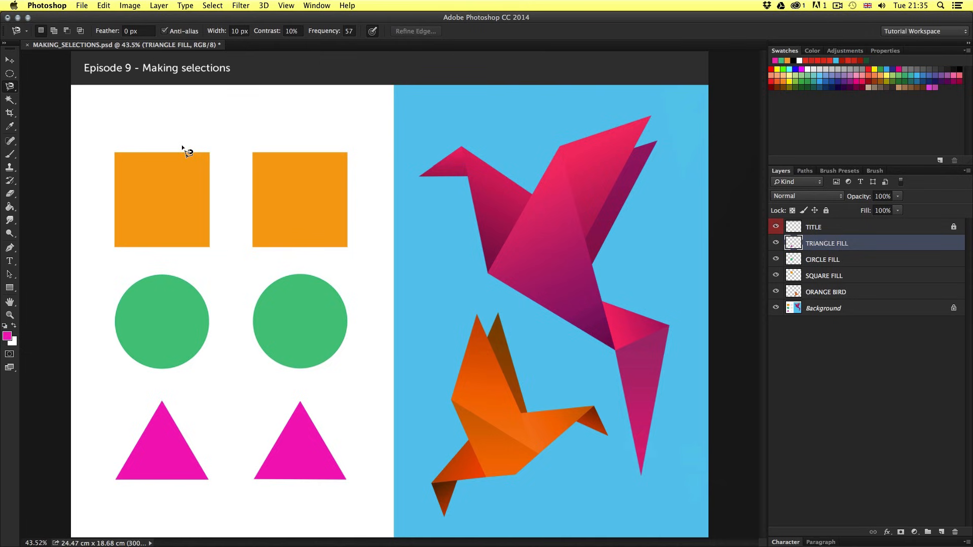
Step: Make CIRCLE FILL the active layer by picking it from the filled green circle on the canvas with the Move Tool
{"action": "key", "text": "v"}
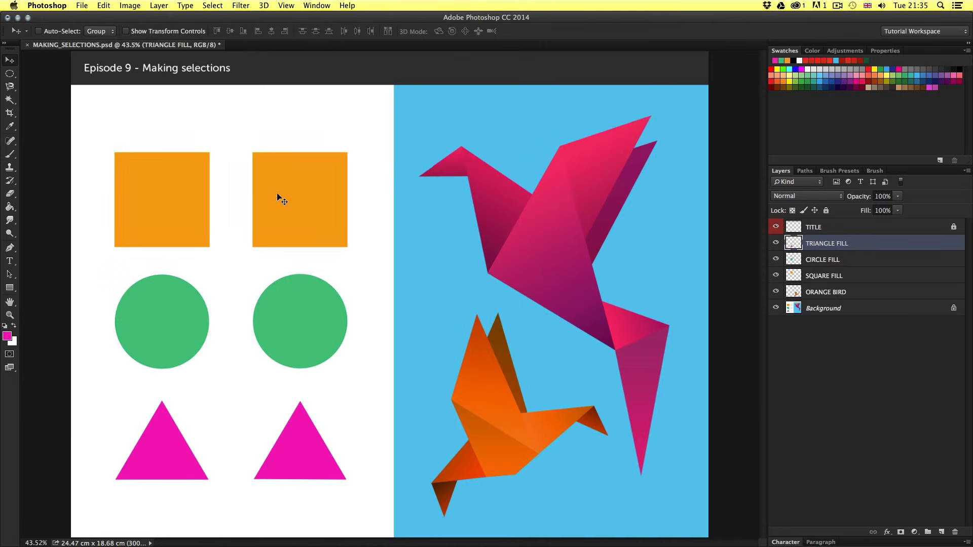
{"action": "key", "text": "w"}
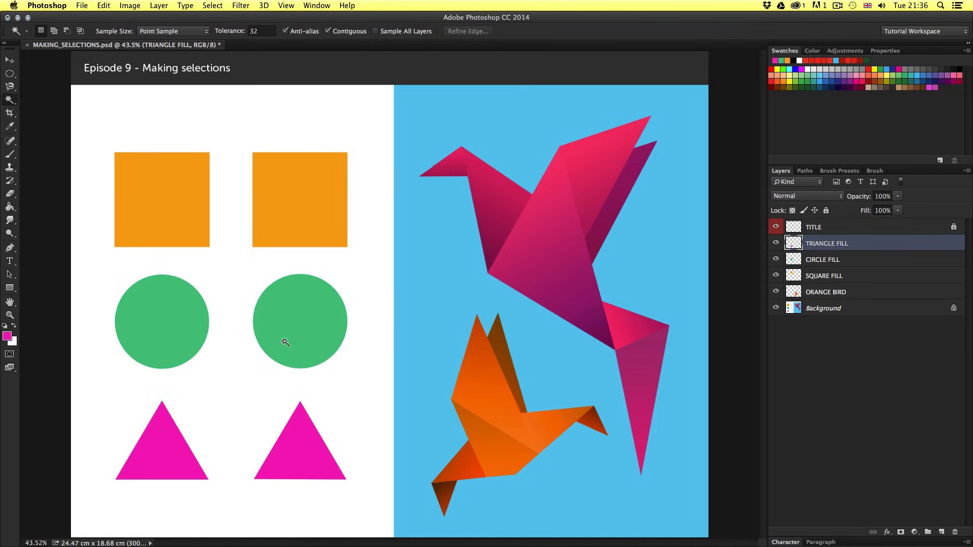
{"action": "scroll", "coordinate": [284, 330], "scroll_direction": "up", "scroll_amount": 3}
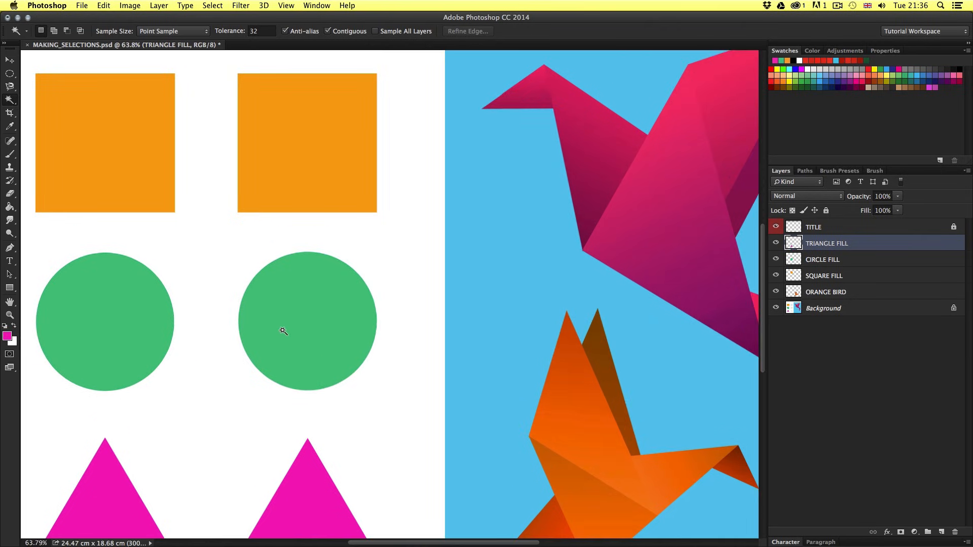
{"action": "left_click_drag", "start_coordinate": [279, 338], "coordinate": [369, 326]}
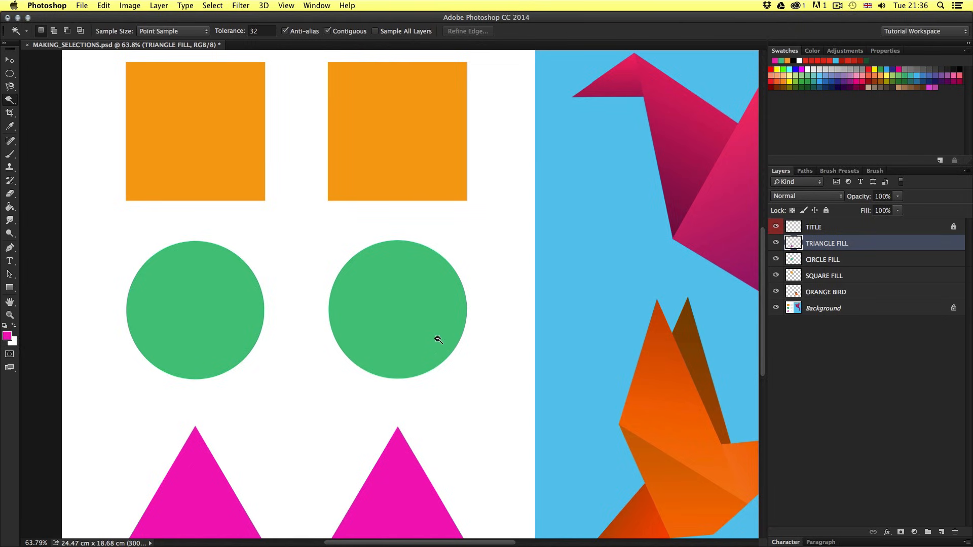
{"action": "key", "text": "v"}
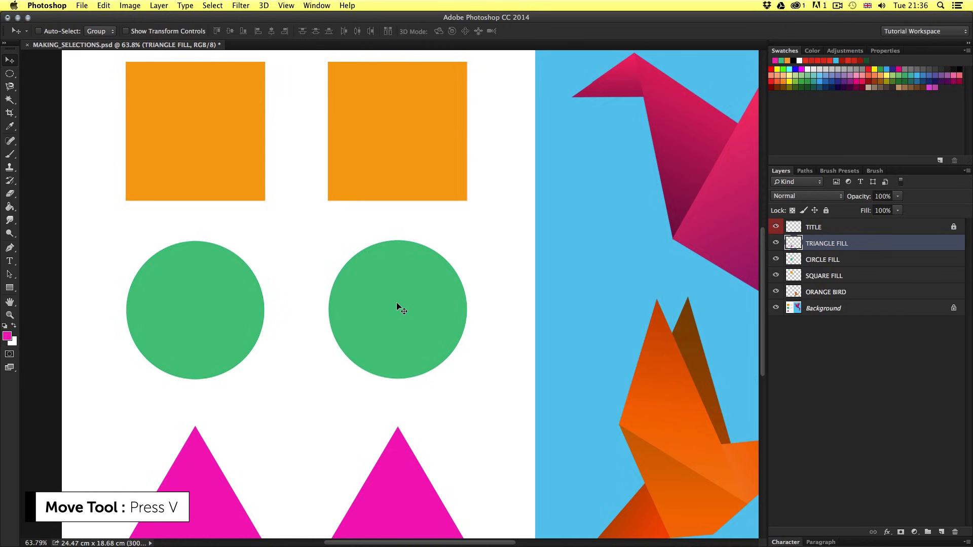
{"action": "right_click", "coordinate": [397, 304]}
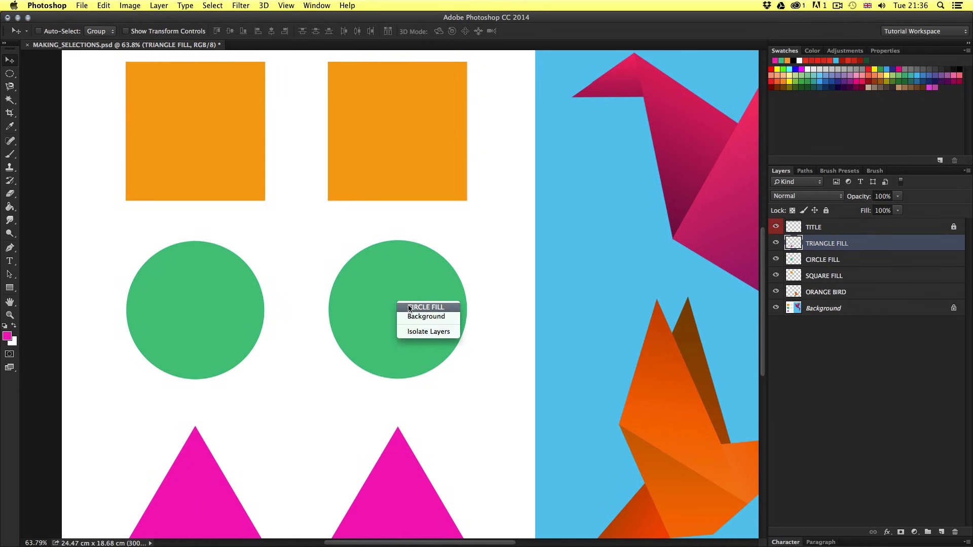
{"action": "left_click", "coordinate": [413, 307]}
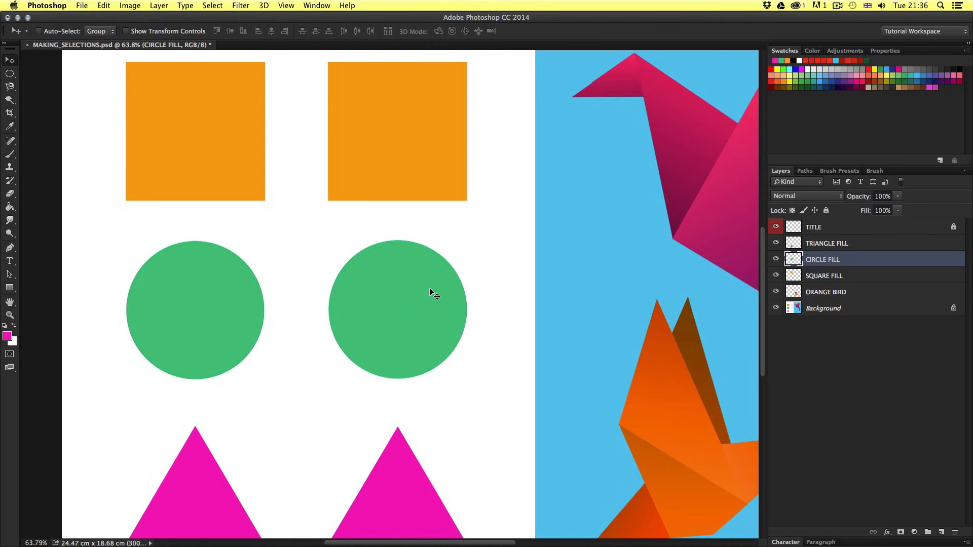
Step: Check what the CIRCLE FILL layer contains by hiding and showing it twice
{"action": "left_click", "coordinate": [776, 260]}
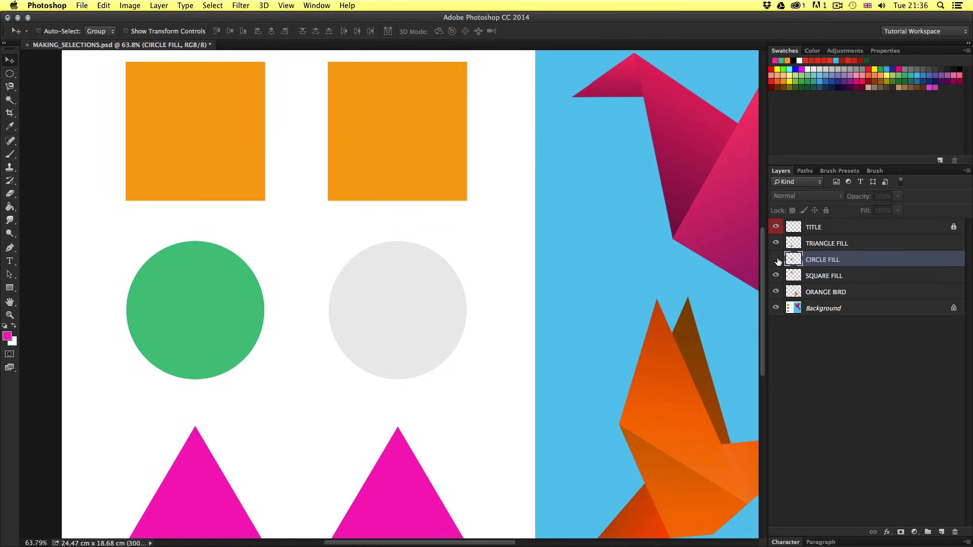
{"action": "left_click", "coordinate": [776, 260]}
{"action": "left_click", "coordinate": [776, 259]}
{"action": "left_click", "coordinate": [776, 259]}
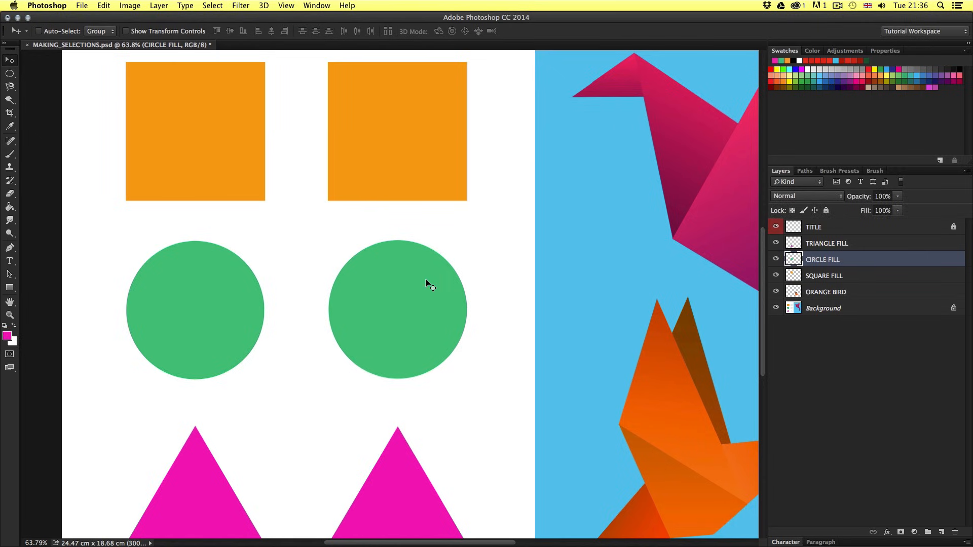
Step: Select the green circle on the CIRCLE FILL layer with the Magic Wand Tool at tolerance 32, and deselect it
{"action": "key", "text": "w"}
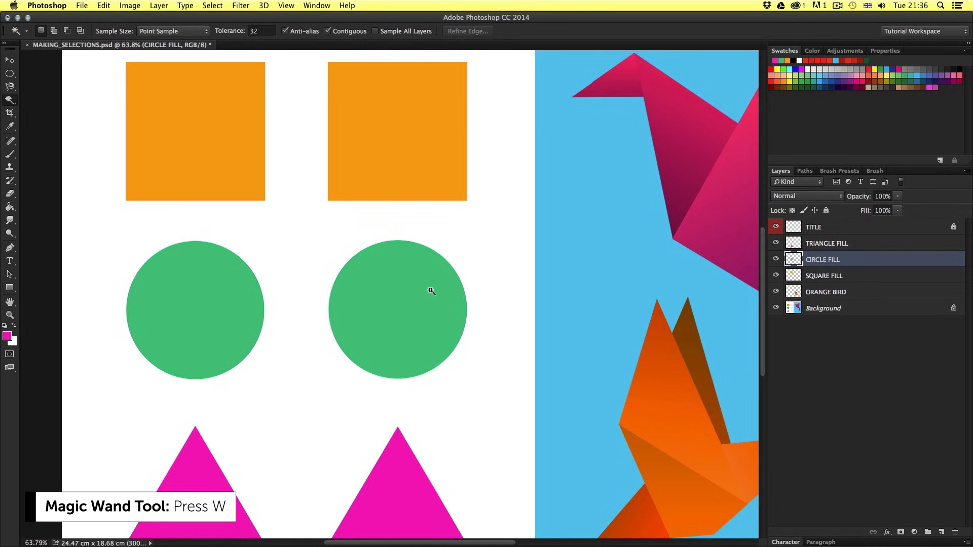
{"action": "left_click", "coordinate": [398, 307]}
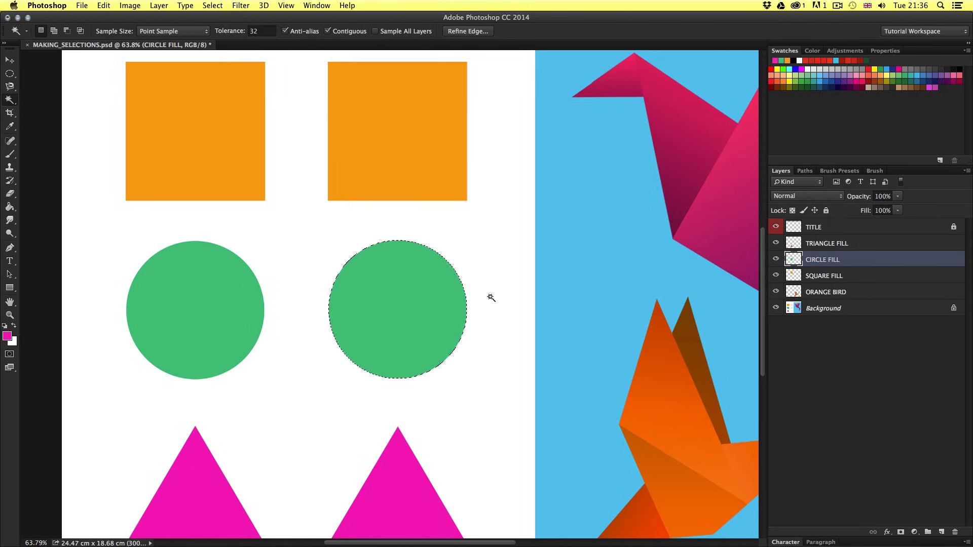
{"action": "key", "text": "super+d"}
Step: Make the Background layer active, with both birds in view
{"action": "key", "text": "z"}
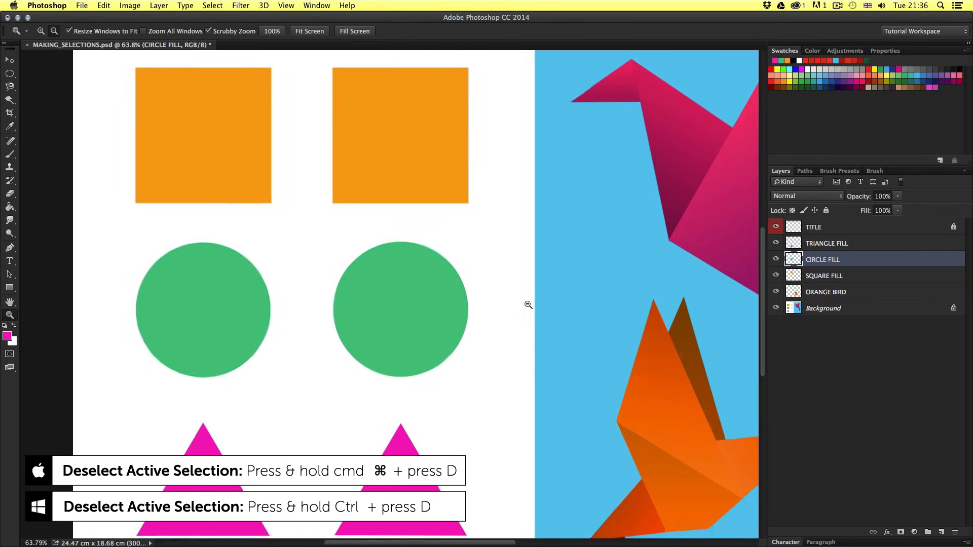
{"action": "left_click", "coordinate": [528, 305], "text": "alt"}
{"action": "scroll", "coordinate": [395, 305], "scroll_direction": "right", "scroll_amount": 5}
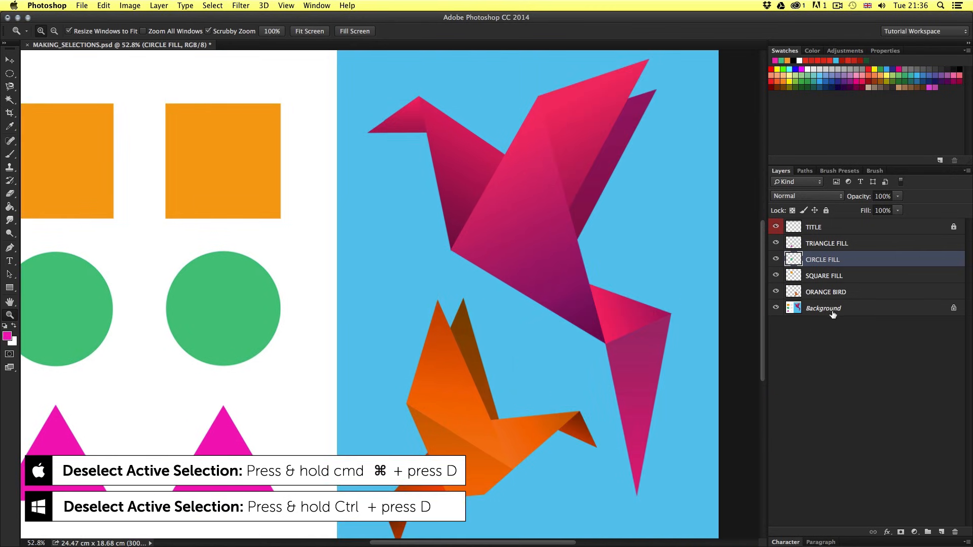
{"action": "left_click", "coordinate": [836, 311]}
{"action": "left_click", "coordinate": [562, 316], "text": "alt"}
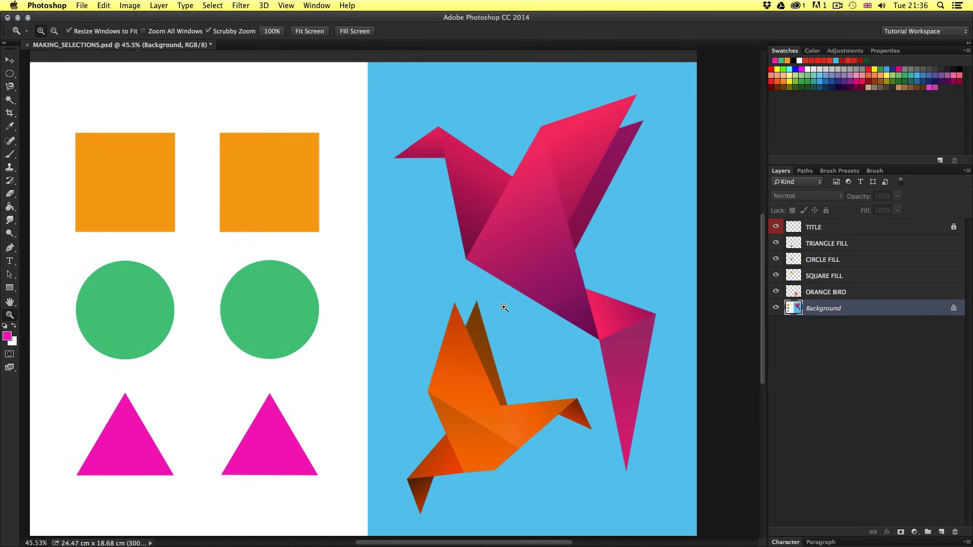
Step: Select the blue area around the pink bird with the Magic Wand Tool at tolerance 32, and deselect it
{"action": "key", "text": "w"}
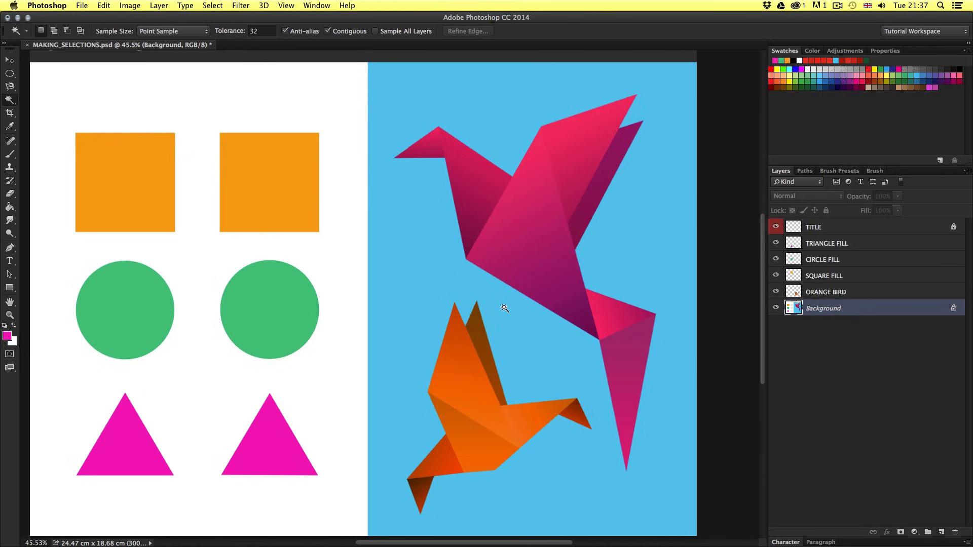
{"action": "left_click", "coordinate": [402, 243]}
{"action": "scroll", "coordinate": [531, 372], "scroll_direction": "down", "scroll_amount": 1}
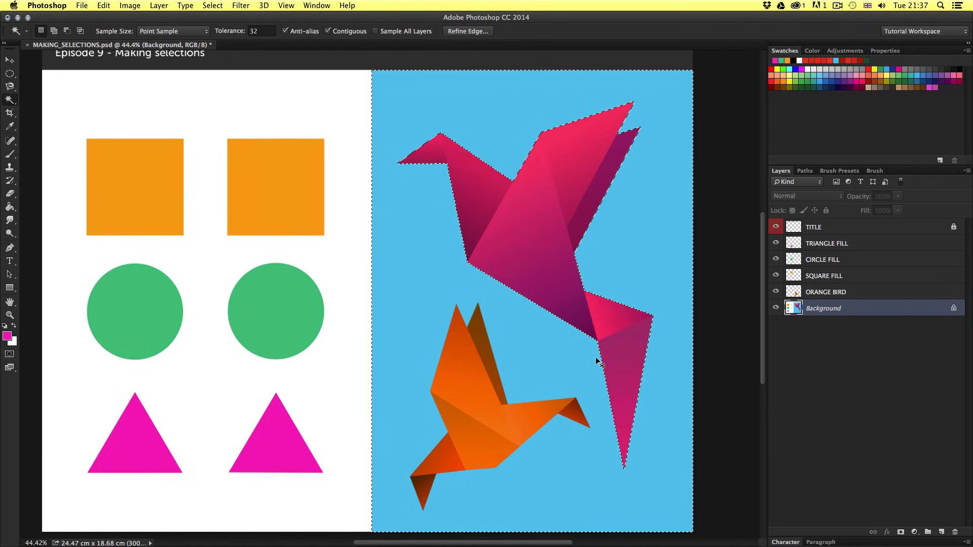
{"action": "key", "text": "super+d"}
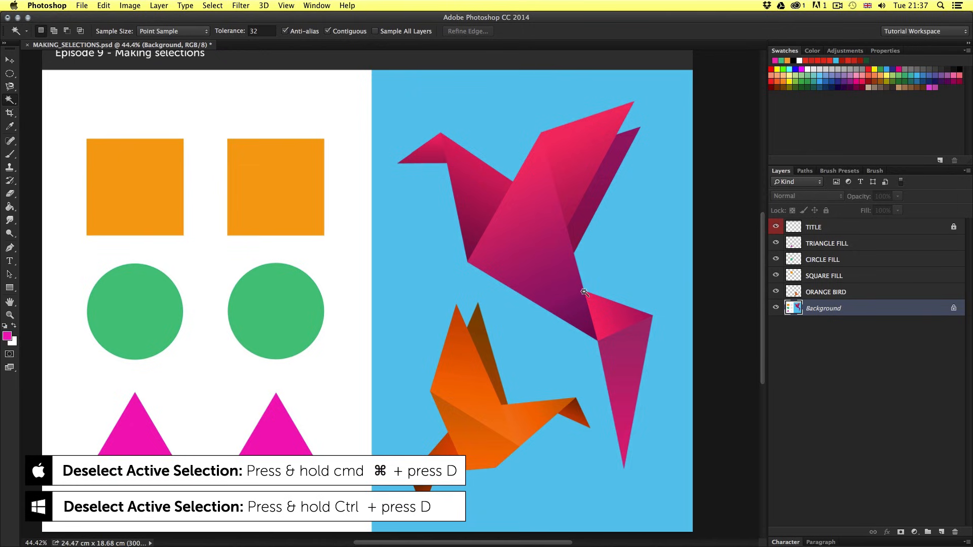
Step: Select the whole pink bird on the Background layer by adding its facets with the Magic Wand Tool at tolerance 32, and deselect it
{"action": "scroll", "coordinate": [564, 259], "scroll_direction": "up", "scroll_amount": 1}
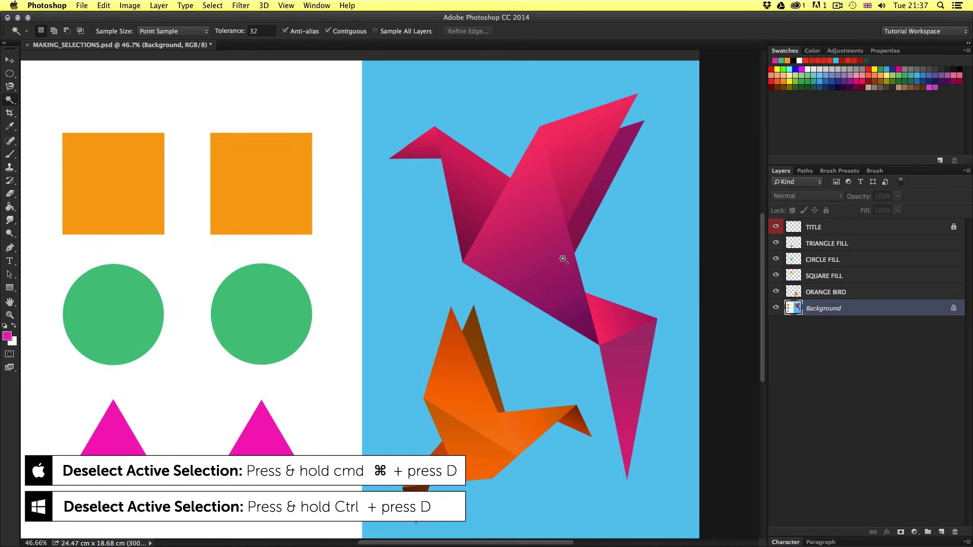
{"action": "left_click_drag", "start_coordinate": [609, 225], "coordinate": [573, 252]}
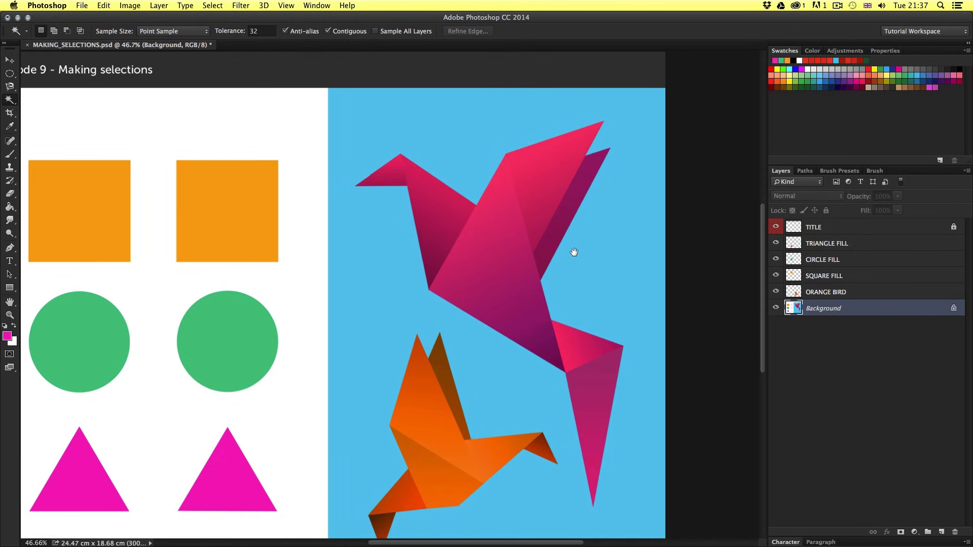
{"action": "left_click", "coordinate": [490, 274]}
{"action": "key", "text": "shift"}
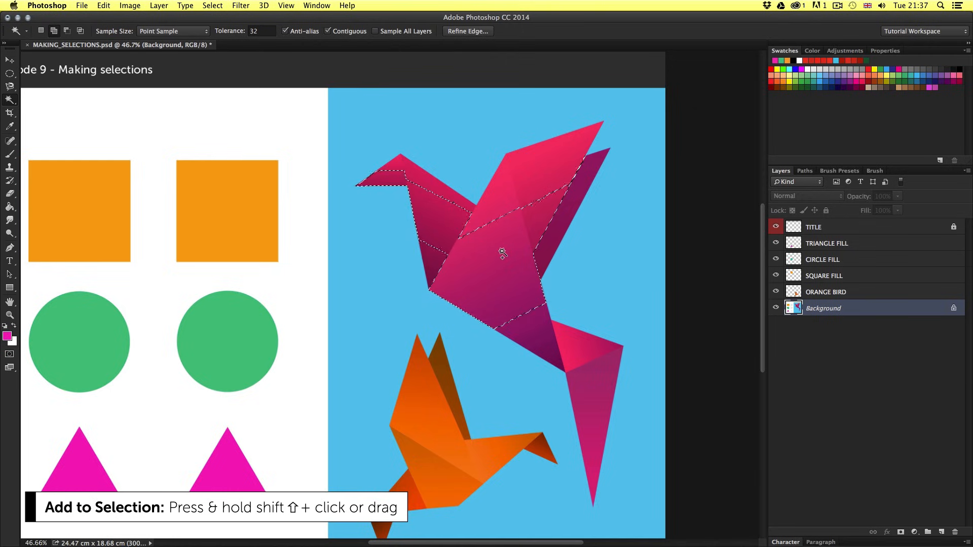
{"action": "left_click", "coordinate": [502, 201]}
{"action": "left_click", "coordinate": [545, 249]}
{"action": "left_click", "coordinate": [435, 259]}
{"action": "left_click", "coordinate": [587, 352]}
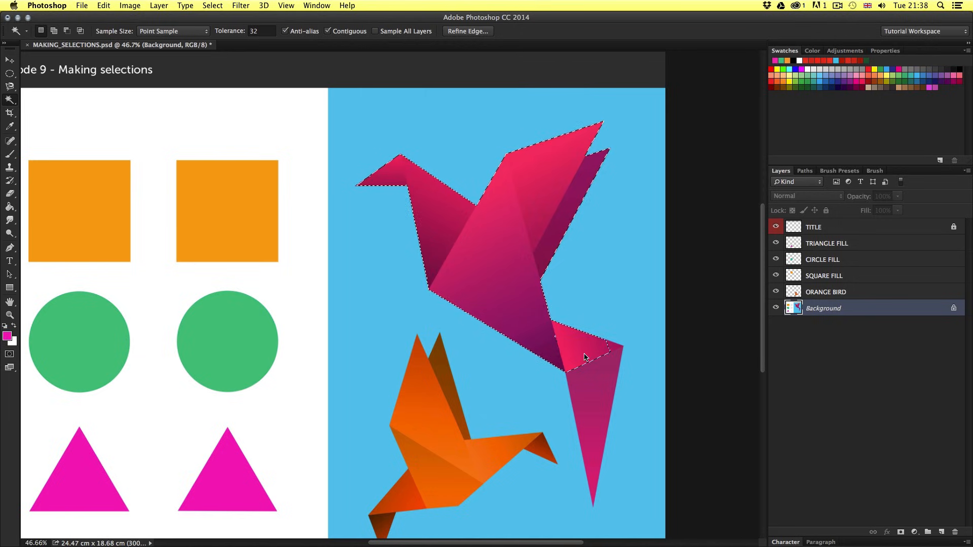
{"action": "left_click", "coordinate": [602, 383]}
{"action": "left_click", "coordinate": [599, 444]}
{"action": "key", "text": "super+d"}
Step: Select the entire canvas with the whole document in view, and deselect it
{"action": "key", "text": "v"}
{"action": "key", "text": "super+0"}
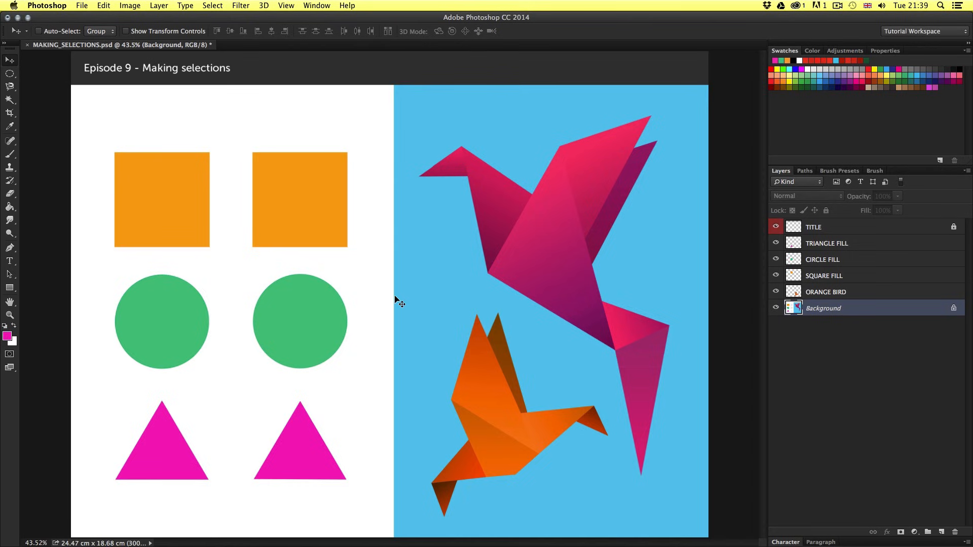
{"action": "key", "text": "z"}
{"action": "left_click_drag", "start_coordinate": [421, 271], "coordinate": [412, 281]}
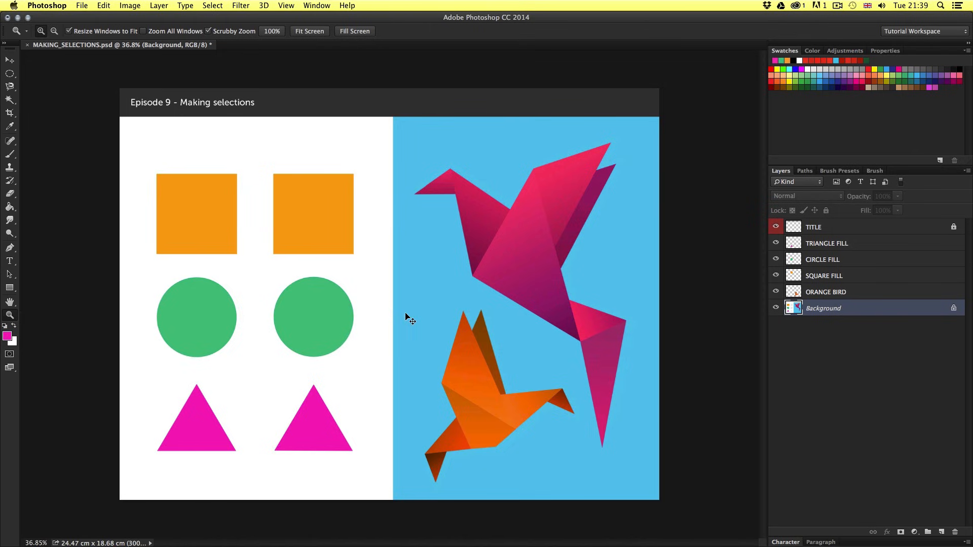
{"action": "key", "text": "super+a"}
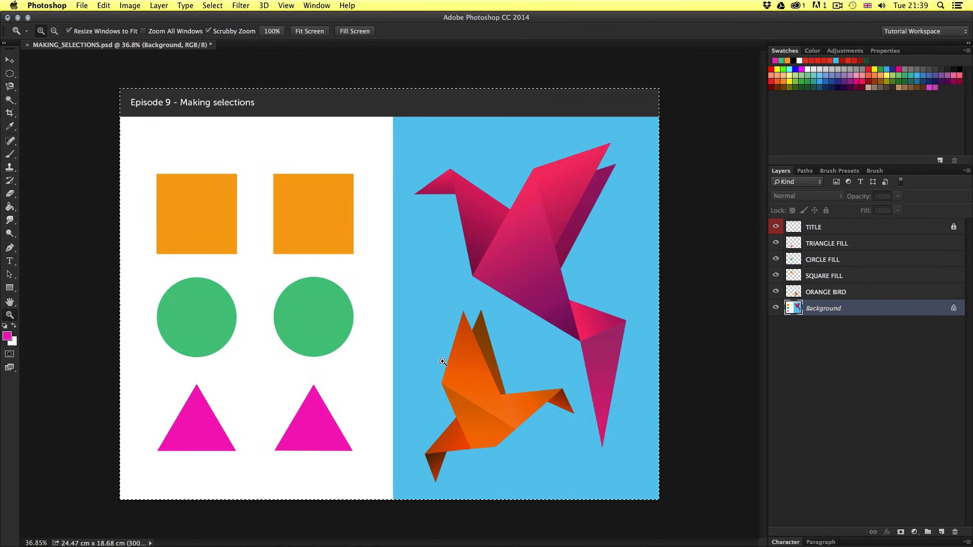
{"action": "key", "text": "cmd+d"}
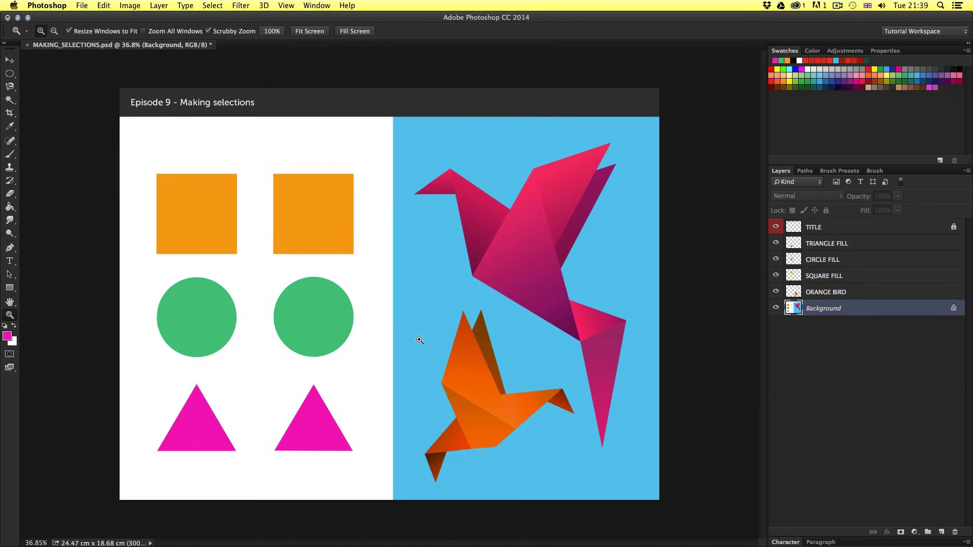
Step: Make the ORANGE BIRD layer active from the canvas and shift the orange bird slightly down and left with the Move Tool
{"action": "scroll", "coordinate": [488, 413], "scroll_direction": "up", "scroll_amount": 5}
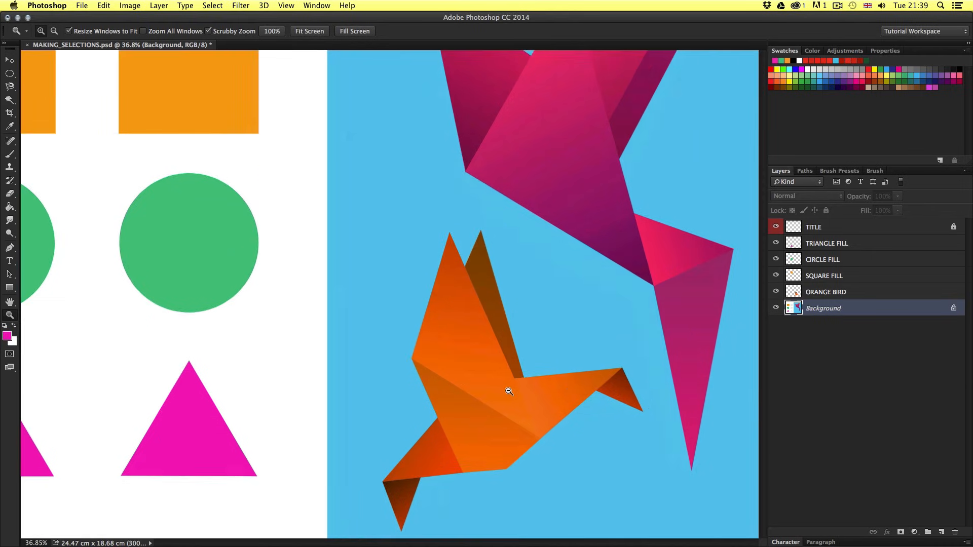
{"action": "key", "text": "v"}
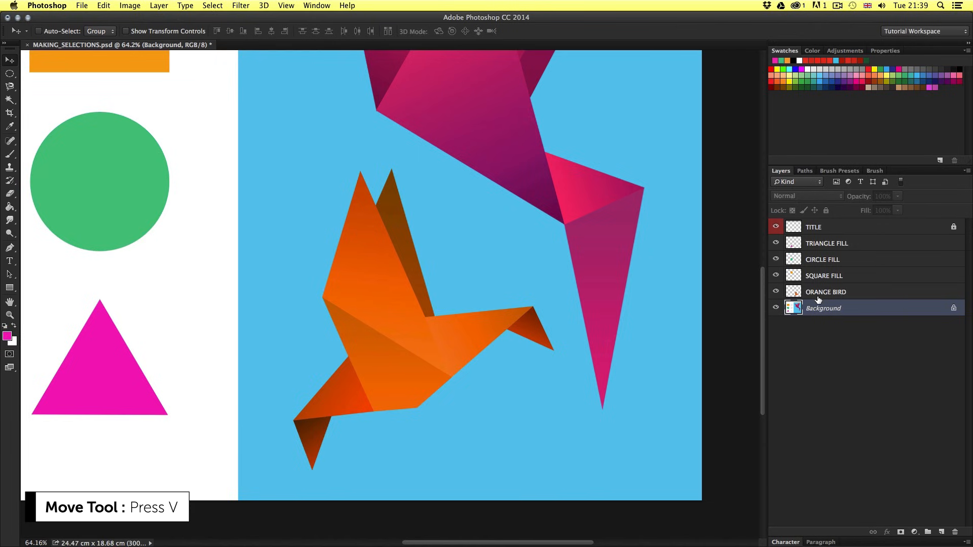
{"action": "right_click", "coordinate": [404, 303]}
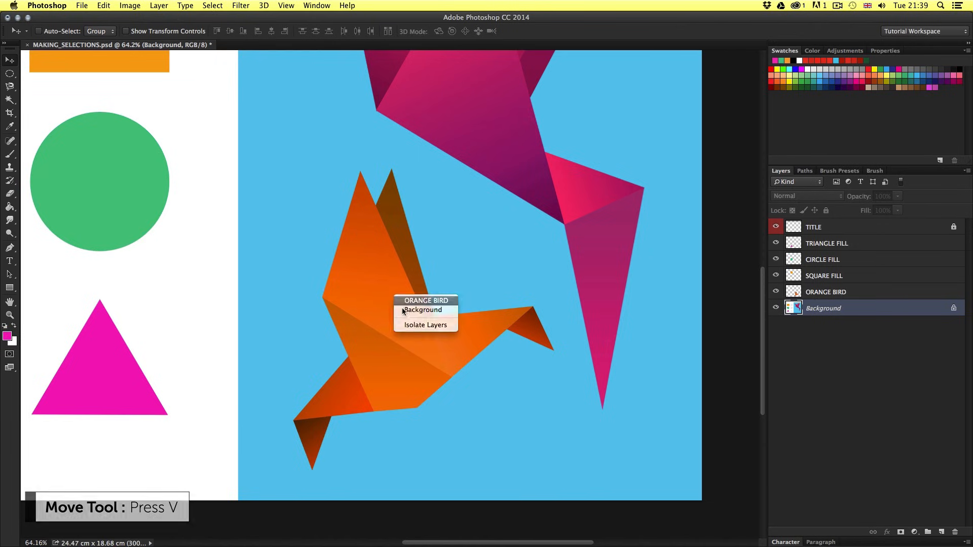
{"action": "left_click", "coordinate": [411, 300]}
{"action": "mouse_move", "coordinate": [404, 334]}
{"action": "left_mouse_down"}
{"action": "mouse_move", "coordinate": [426, 338]}
{"action": "mouse_move", "coordinate": [363, 307]}
{"action": "mouse_move", "coordinate": [424, 320]}
{"action": "mouse_move", "coordinate": [204, 324]}
{"action": "mouse_move", "coordinate": [223, 254]}
{"action": "mouse_move", "coordinate": [404, 379]}
{"action": "mouse_move", "coordinate": [529, 281]}
{"action": "mouse_move", "coordinate": [371, 343]}
{"action": "mouse_move", "coordinate": [397, 336]}
{"action": "left_mouse_up"}
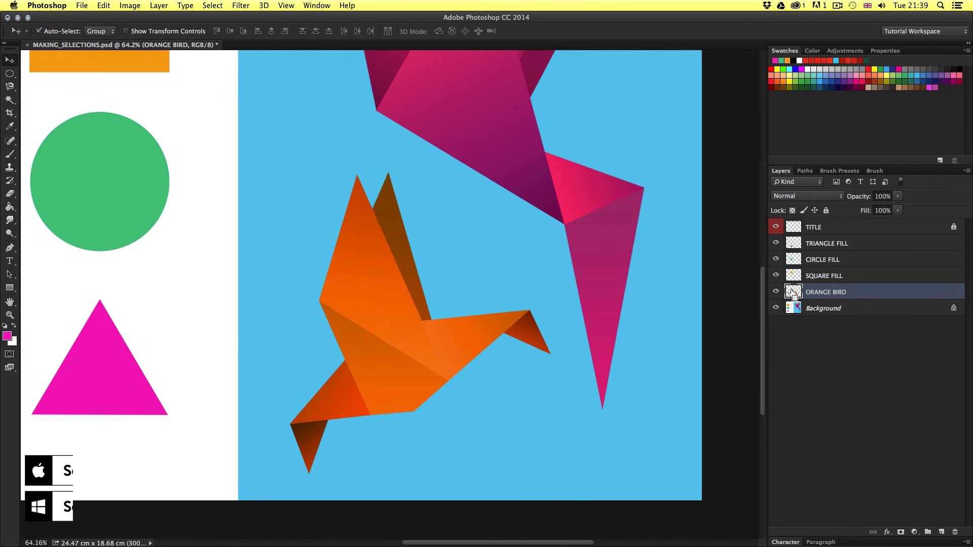
Step: Load the contents of the ORANGE BIRD layer and of the TRIANGLE FILL layer as selections in turn, deselecting each one
{"action": "left_click", "coordinate": [794, 293], "text": "super"}
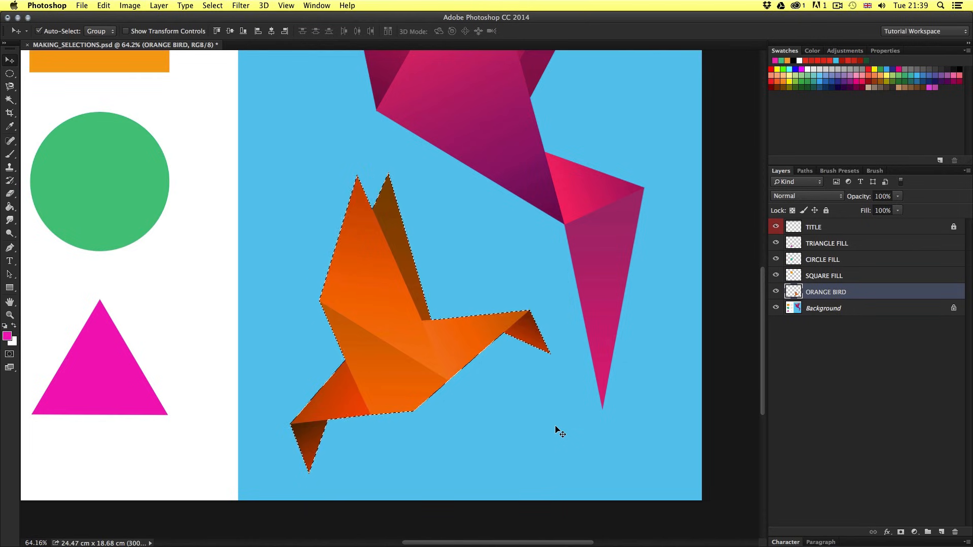
{"action": "key", "text": "super+d"}
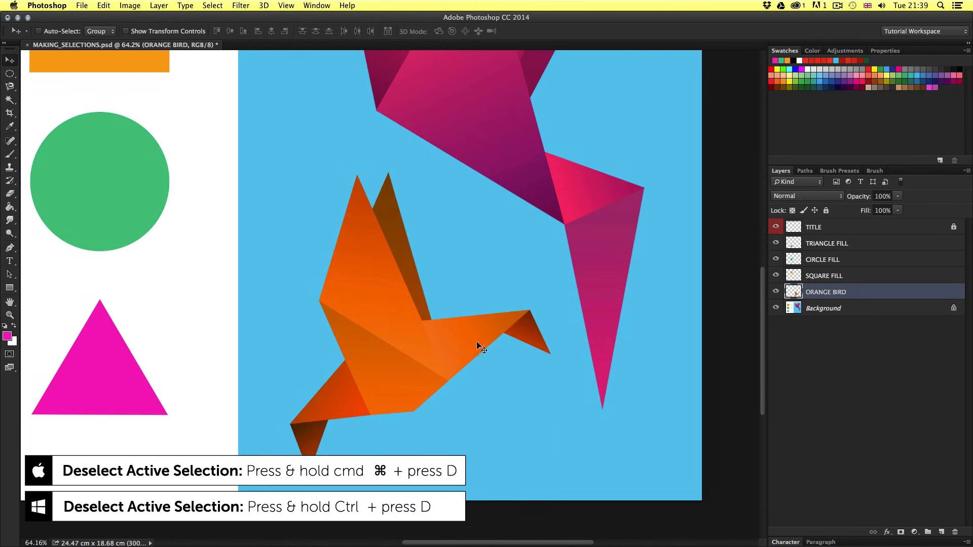
{"action": "key", "text": "space"}
{"action": "left_click_drag", "start_coordinate": [376, 256], "coordinate": [449, 319]}
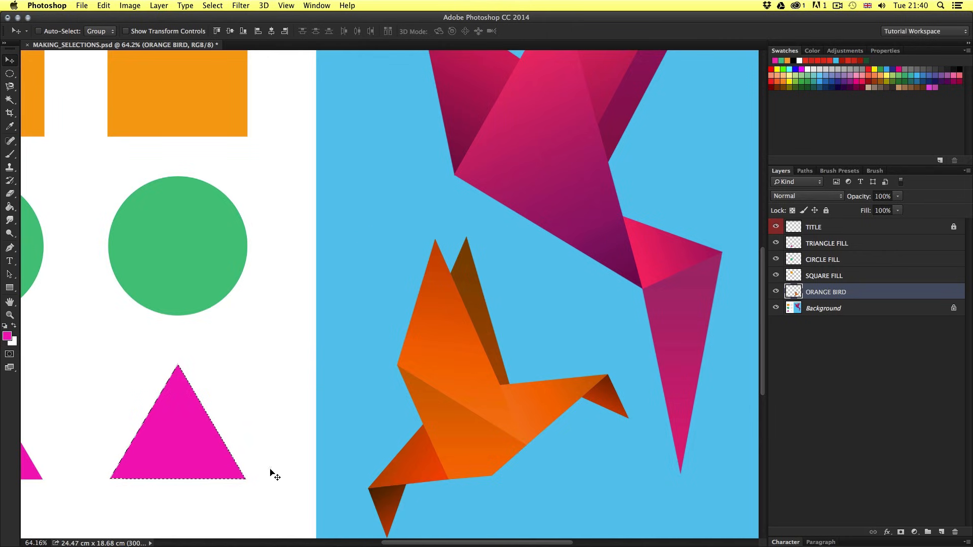
{"action": "key", "text": "space"}
{"action": "left_click_drag", "start_coordinate": [272, 474], "coordinate": [466, 397]}
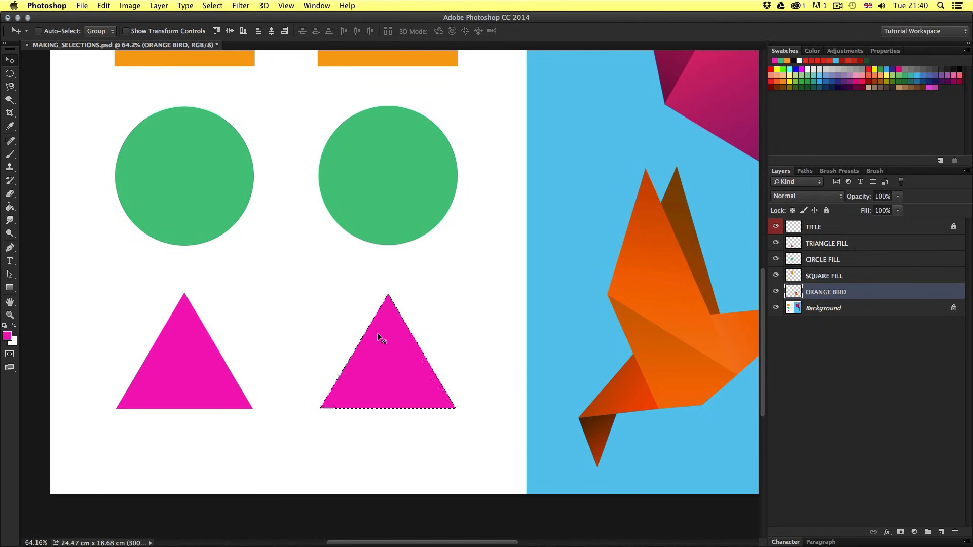
{"action": "left_click_drag", "start_coordinate": [583, 315], "coordinate": [554, 319]}
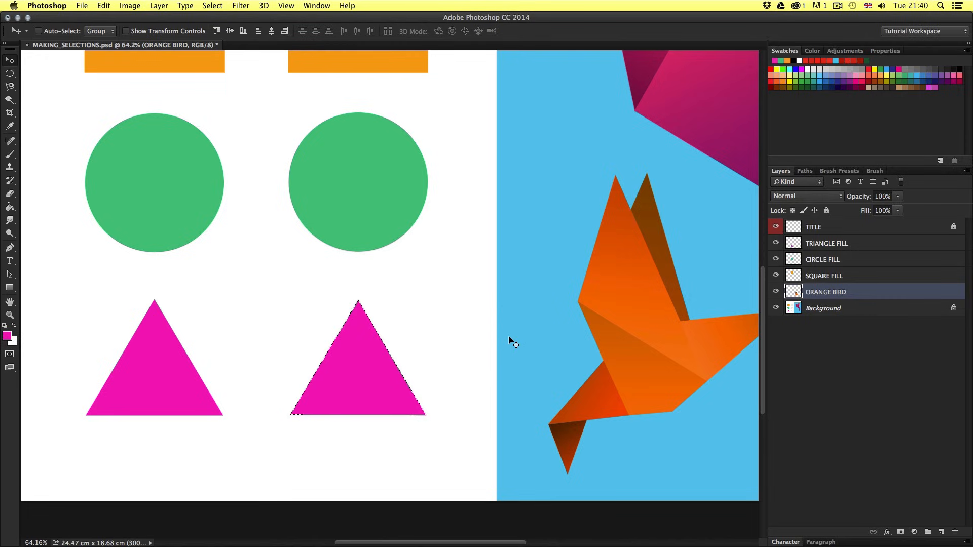
{"action": "key", "text": "super+d"}
{"action": "scroll", "coordinate": [509, 337], "scroll_direction": "down", "scroll_amount": 3}
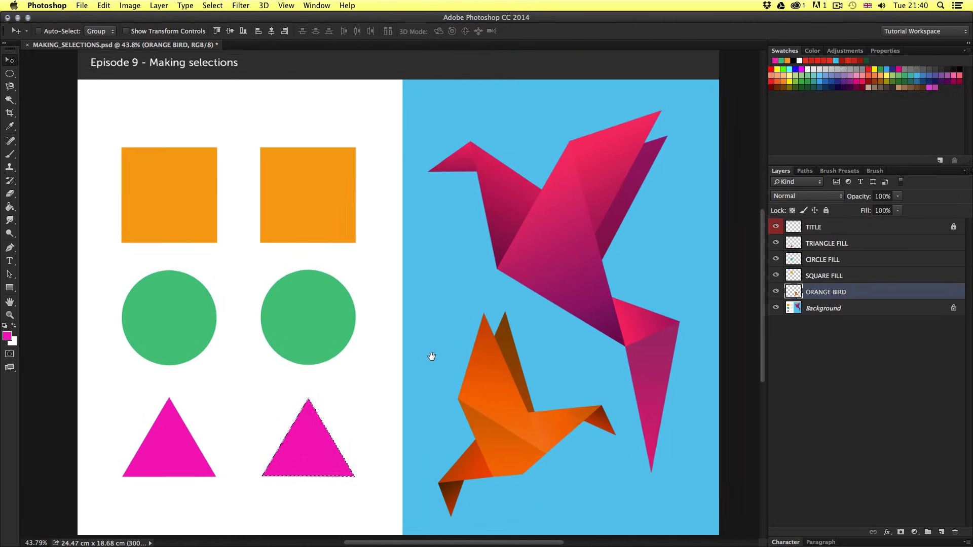
{"action": "scroll", "coordinate": [438, 362], "scroll_direction": "down", "scroll_amount": 1}
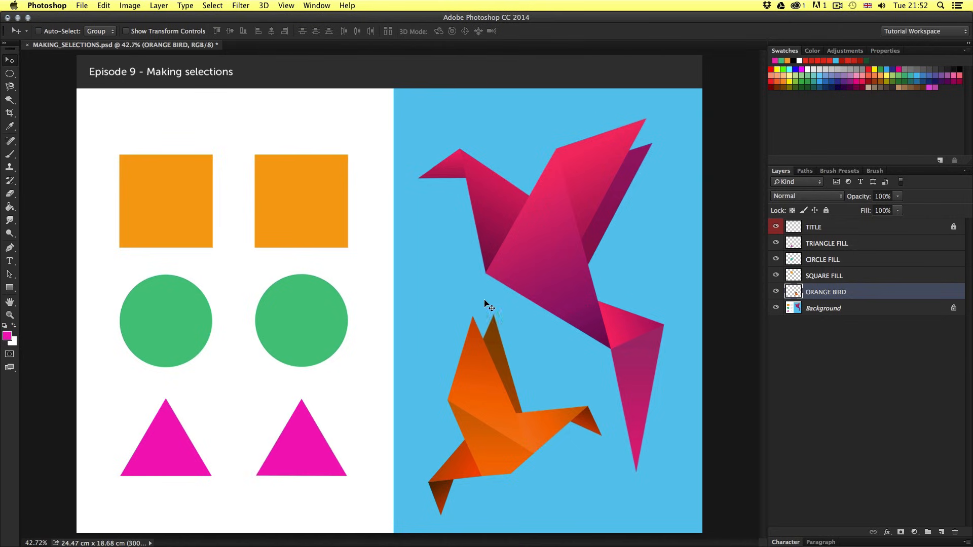
Step: Select the large pink bird by tracing its corners from the beak tip with the Polygonal Lasso Tool at 0 px feather
{"action": "key", "text": "z"}
{"action": "left_click_drag", "start_coordinate": [537, 243], "coordinate": [545, 233]}
{"action": "scroll", "coordinate": [552, 227], "scroll_direction": "right", "scroll_amount": 3}
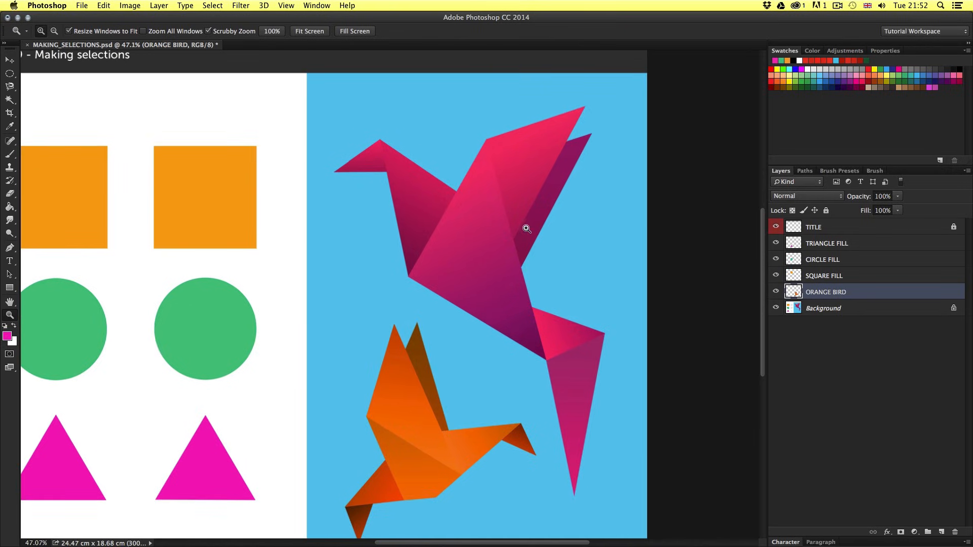
{"action": "key", "text": "l"}
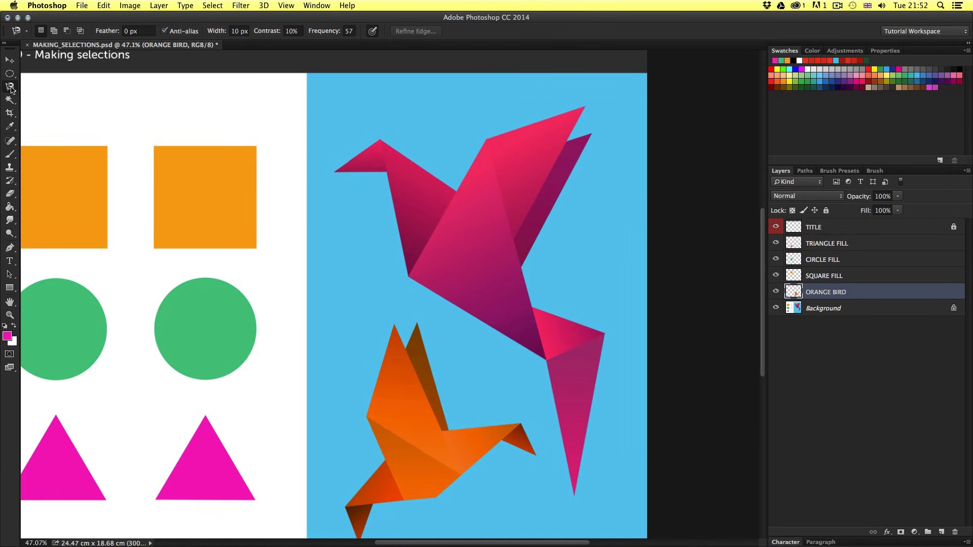
{"action": "left_click_drag", "start_coordinate": [11, 90], "coordinate": [51, 94]}
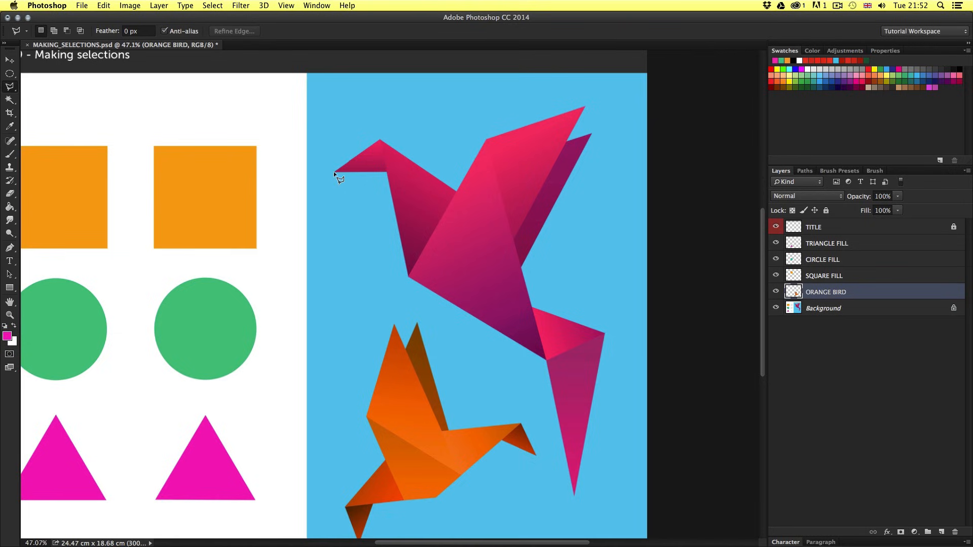
{"action": "left_click", "coordinate": [379, 139]}
{"action": "left_click", "coordinate": [456, 191]}
{"action": "left_click", "coordinate": [593, 132]}
{"action": "left_click", "coordinate": [522, 260]}
{"action": "left_click", "coordinate": [532, 307]}
{"action": "left_click", "coordinate": [604, 333]}
{"action": "left_click", "coordinate": [574, 497]}
{"action": "left_click", "coordinate": [547, 360]}
{"action": "left_click", "coordinate": [408, 277]}
{"action": "left_click", "coordinate": [388, 171]}
{"action": "left_click", "coordinate": [334, 172]}
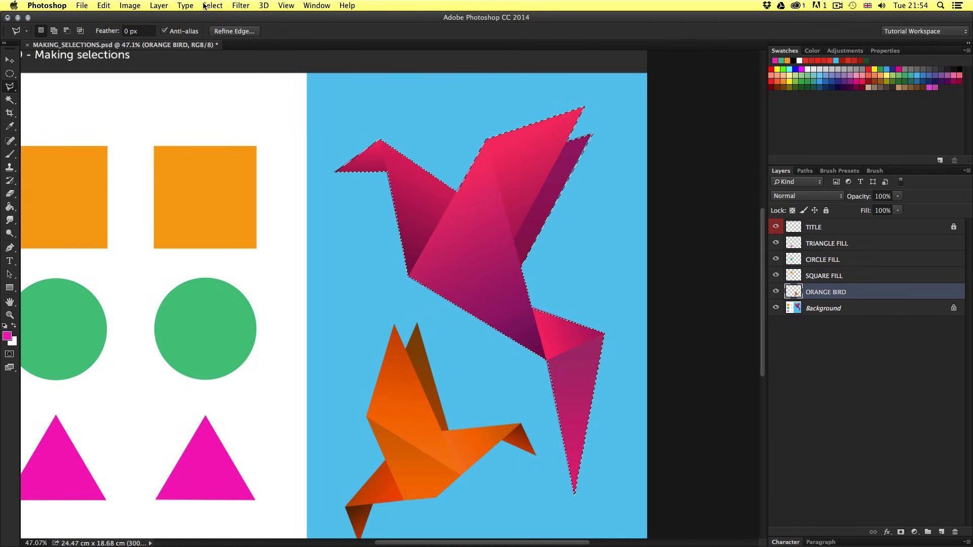
Step: Save the pink bird selection as a new channel named BIG BIRD in MAKING_SELECTIONS.psd
{"action": "left_click", "coordinate": [213, 6]}
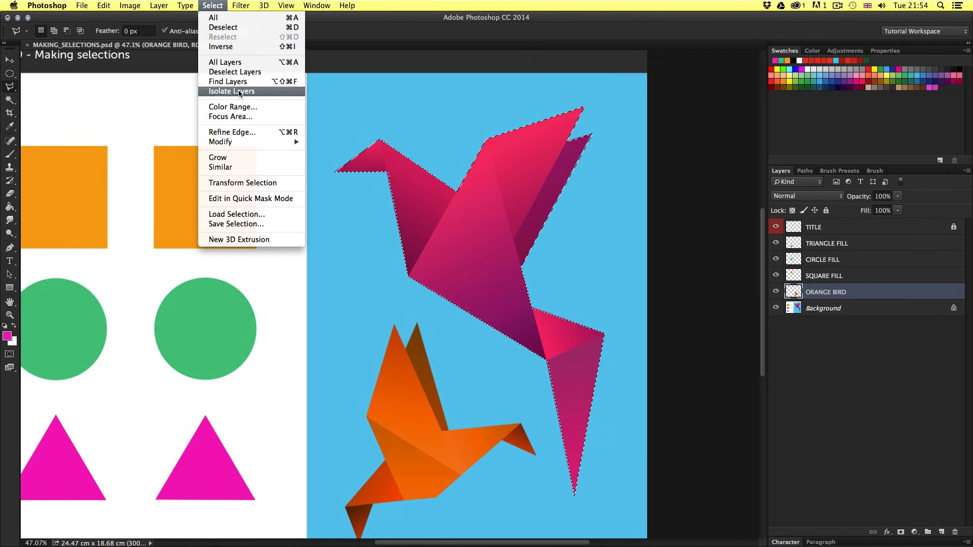
{"action": "left_click", "coordinate": [250, 225]}
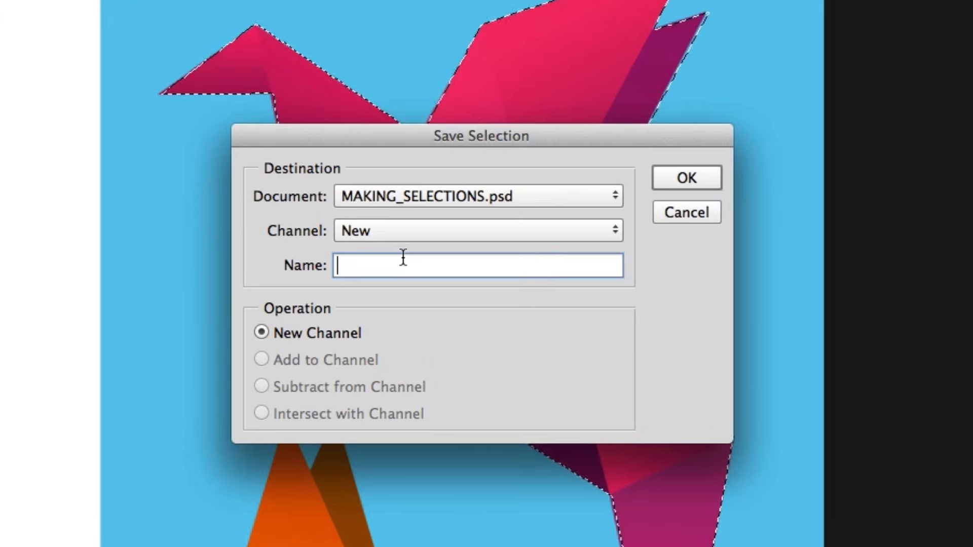
{"action": "type", "text": "BIG B"}
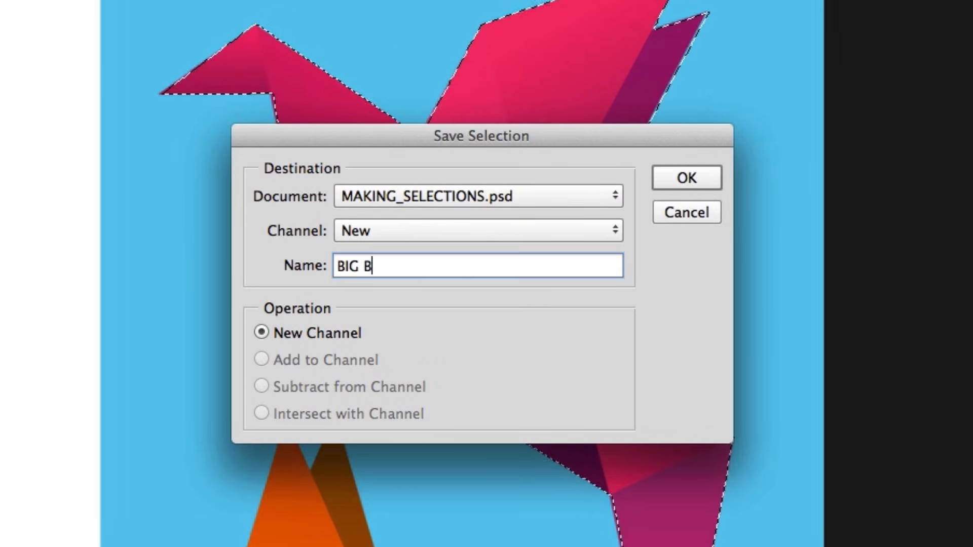
{"action": "type", "text": "IRD"}
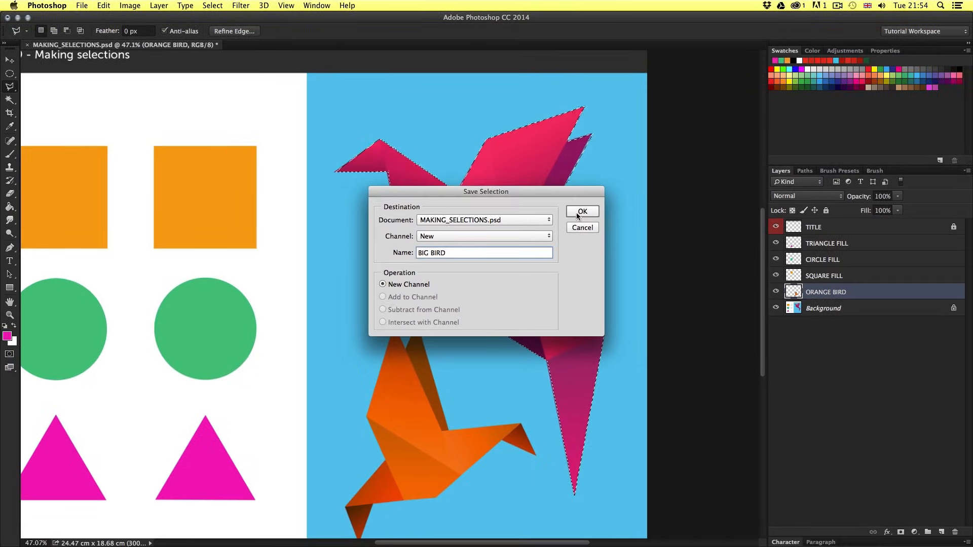
{"action": "left_click", "coordinate": [576, 211]}
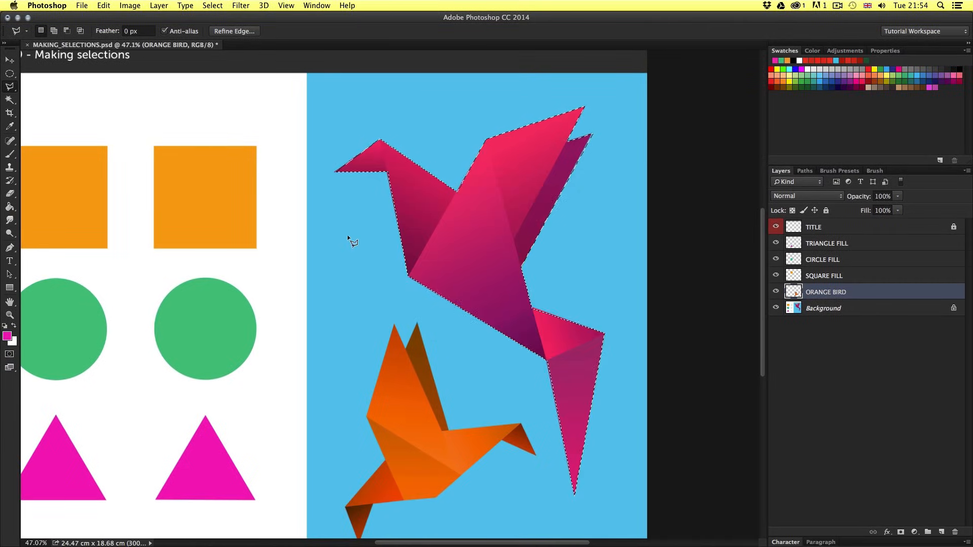
Step: Deselect the pink bird and discard the stray polygonal lasso outline among the squares and circles
{"action": "left_click", "coordinate": [333, 250]}
{"action": "left_click", "coordinate": [266, 315]}
{"action": "double_click", "coordinate": [362, 280]}
{"action": "left_click_drag", "start_coordinate": [264, 358], "coordinate": [383, 237]}
{"action": "left_click_drag", "start_coordinate": [333, 215], "coordinate": [336, 297]}
{"action": "left_click", "coordinate": [250, 215]}
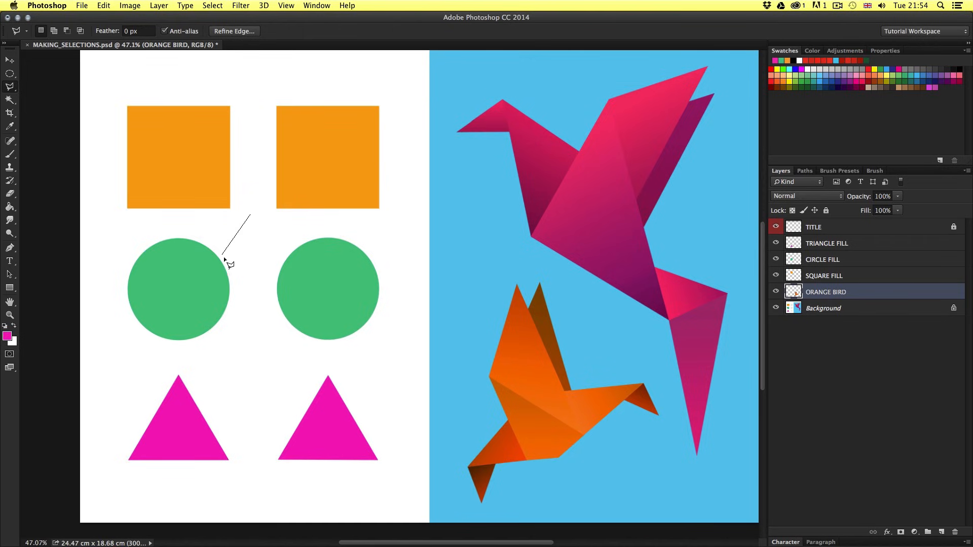
{"action": "left_click", "coordinate": [222, 254]}
{"action": "left_click", "coordinate": [249, 286]}
{"action": "key", "text": "Escape"}
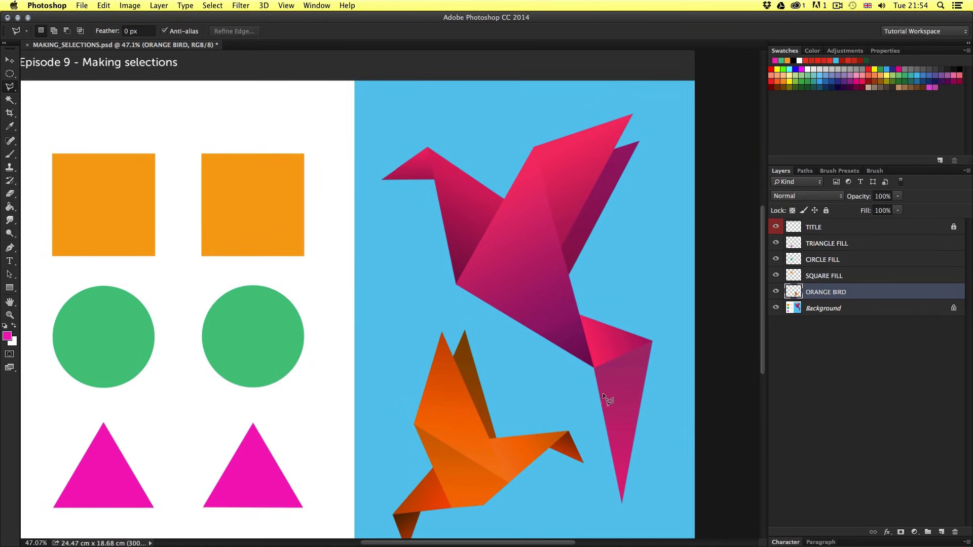
Step: Load the saved BIG BIRD channel as a new selection and fit the document in view
{"action": "left_click_drag", "start_coordinate": [604, 393], "coordinate": [564, 363]}
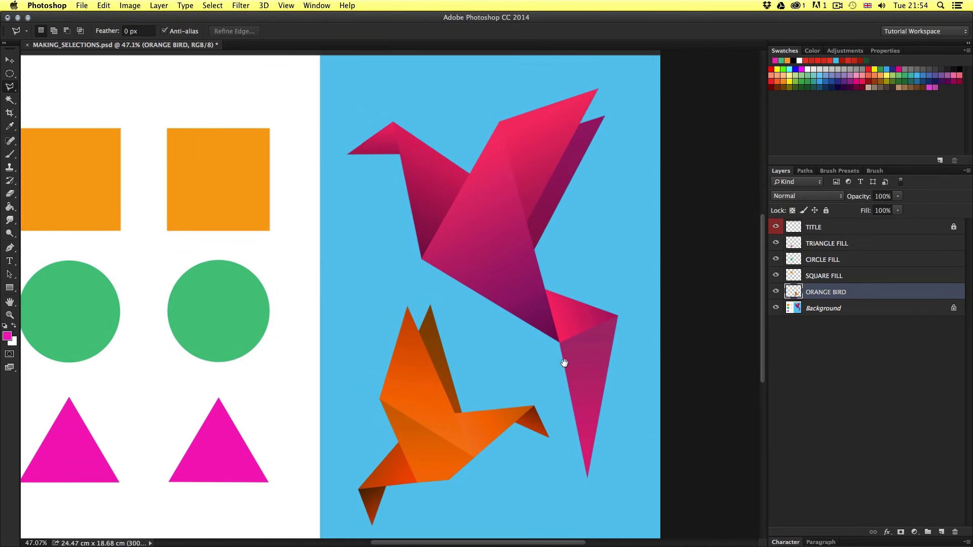
{"action": "left_click", "coordinate": [213, 5]}
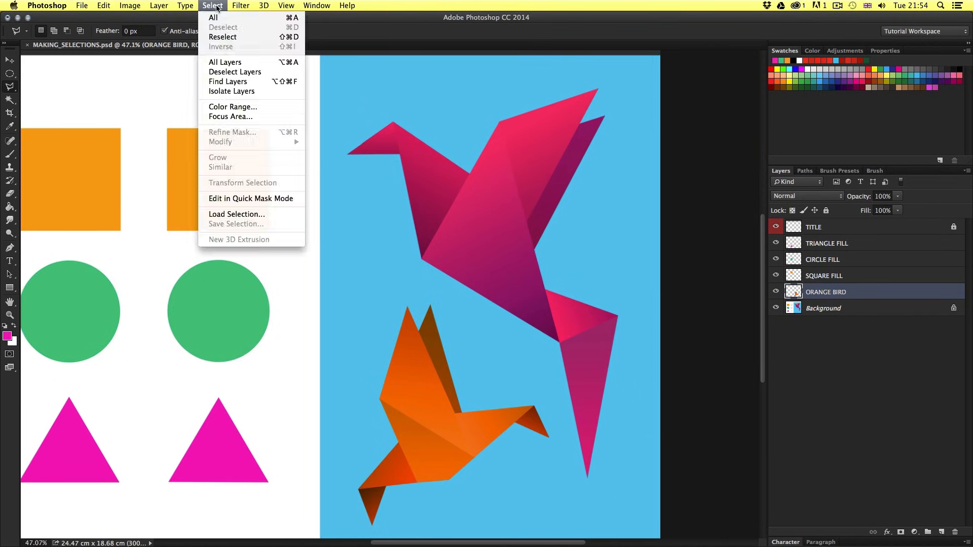
{"action": "left_click", "coordinate": [255, 216]}
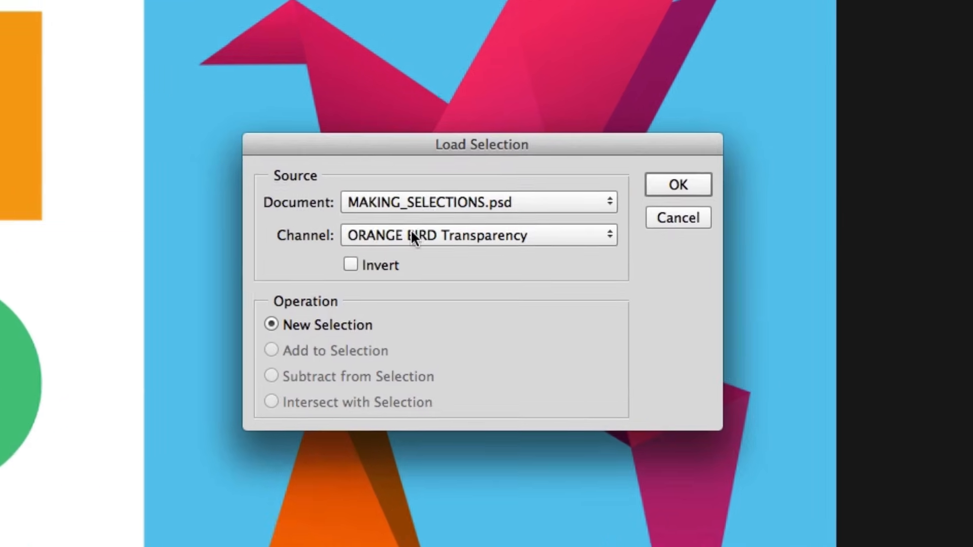
{"action": "left_click", "coordinate": [450, 238]}
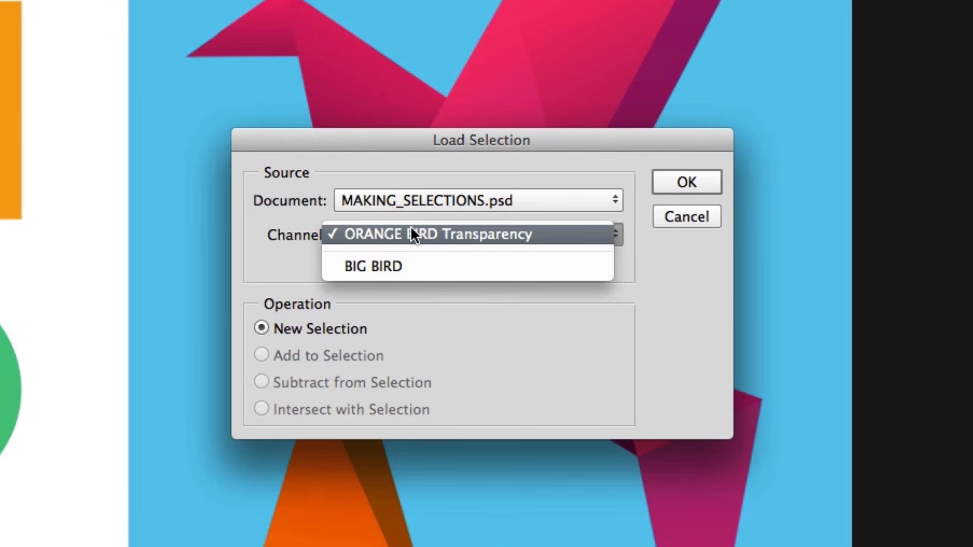
{"action": "left_click", "coordinate": [412, 267]}
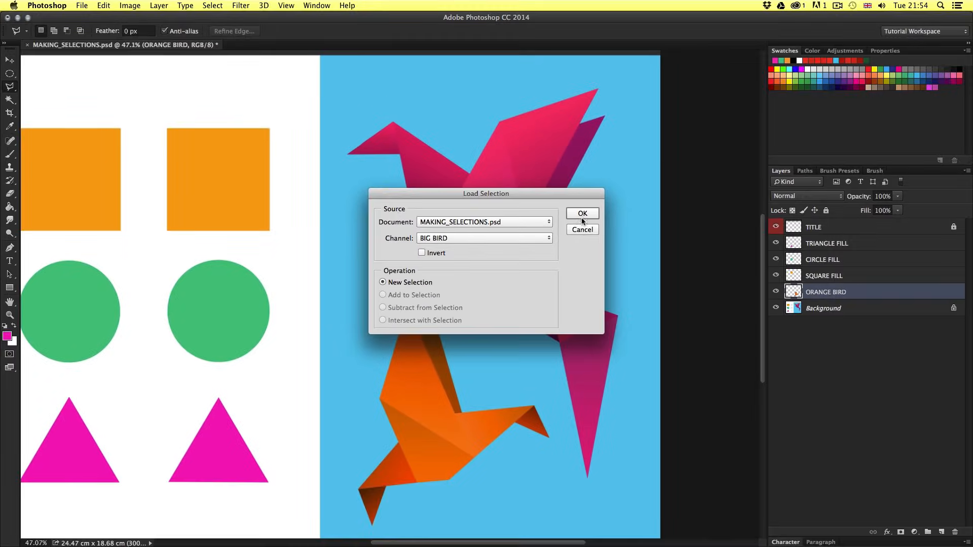
{"action": "left_click", "coordinate": [687, 182]}
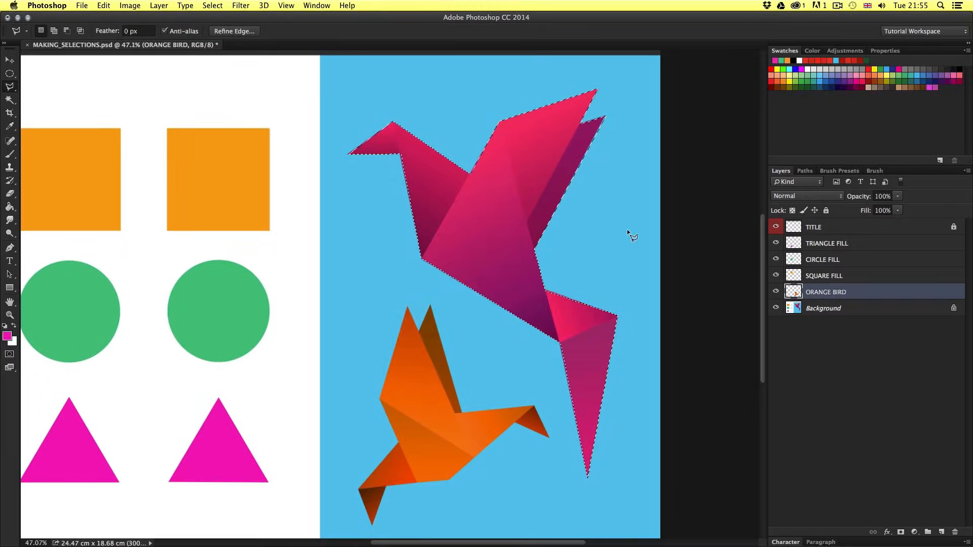
{"action": "scroll", "coordinate": [616, 228], "scroll_direction": "right", "scroll_amount": 2}
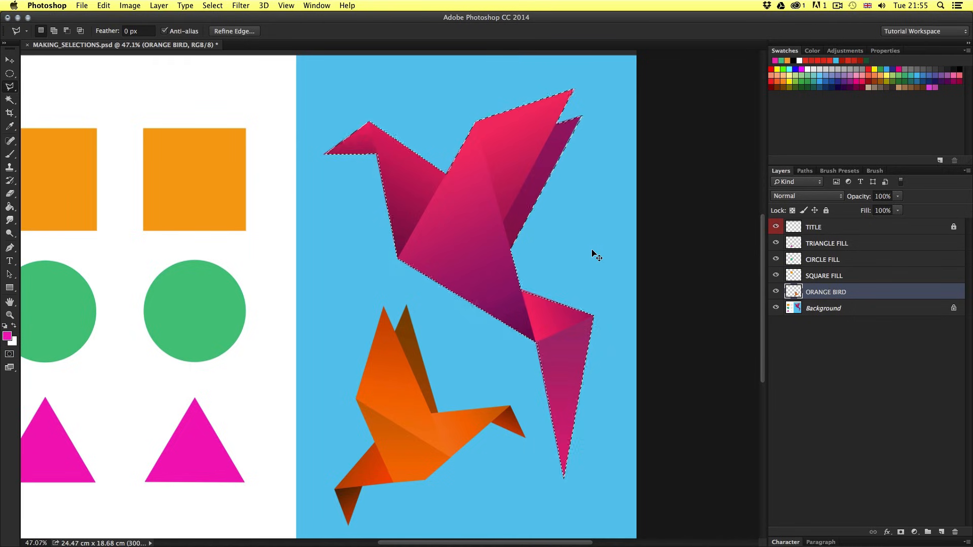
{"action": "key", "text": "super+0"}
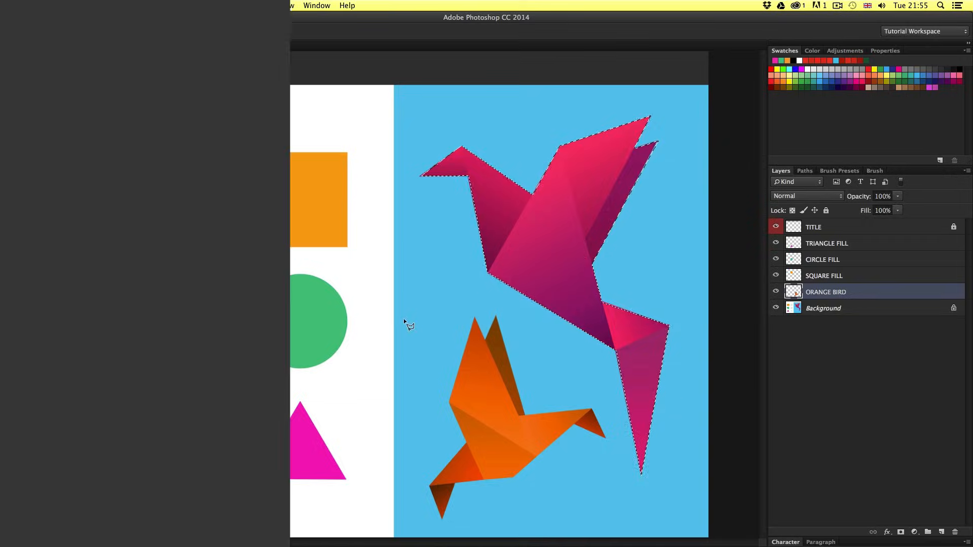